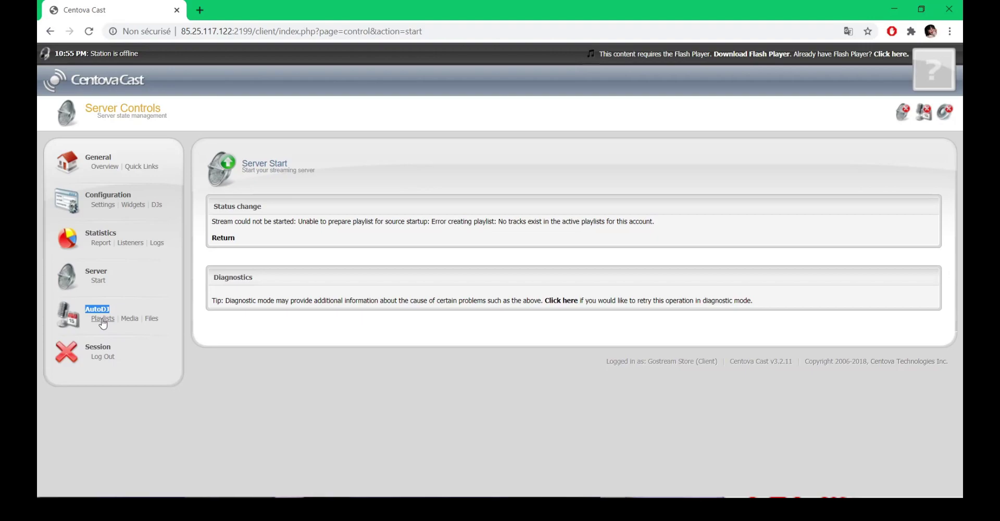
# Step: Upload the five MP3 music tracks to the station's media folder with the AutoDJ file manager
pyautogui.click(151, 319)
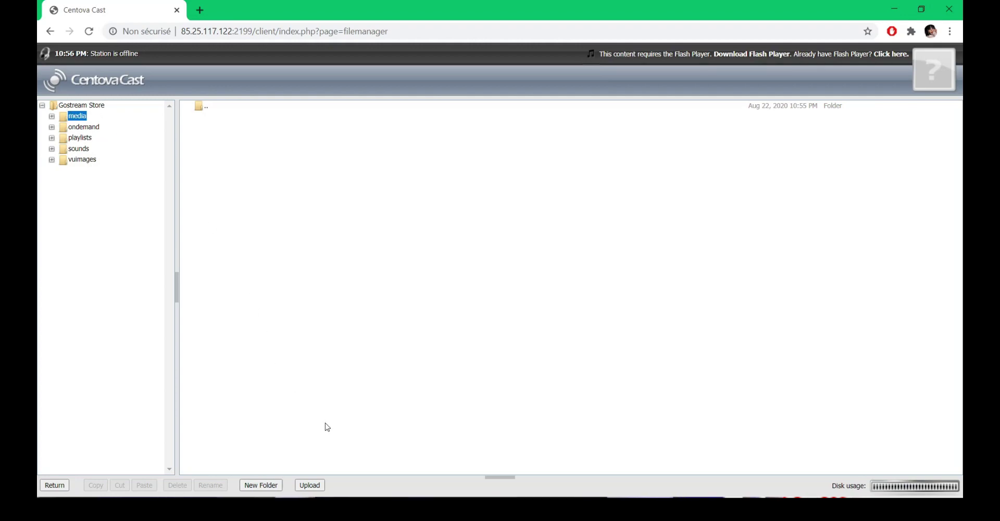
pyautogui.click(310, 484)
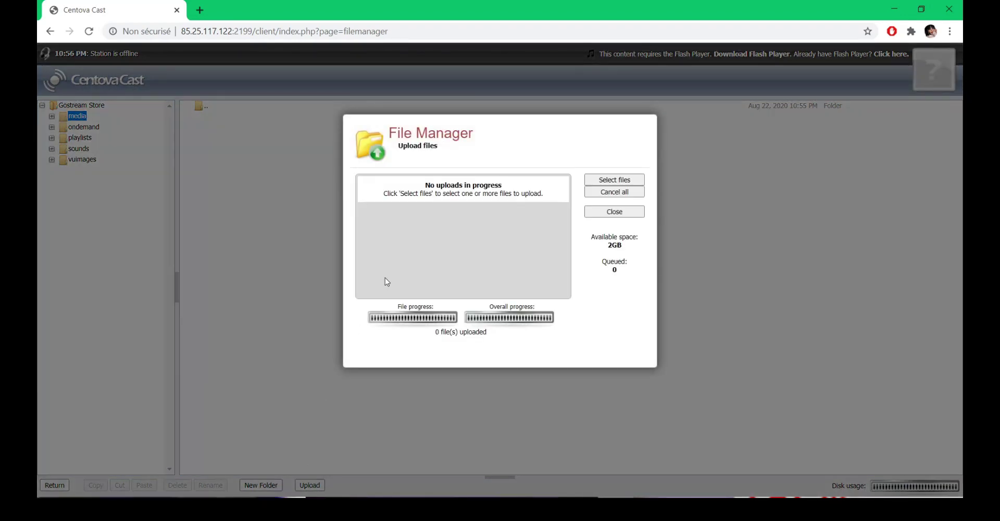
pyautogui.click(622, 182)
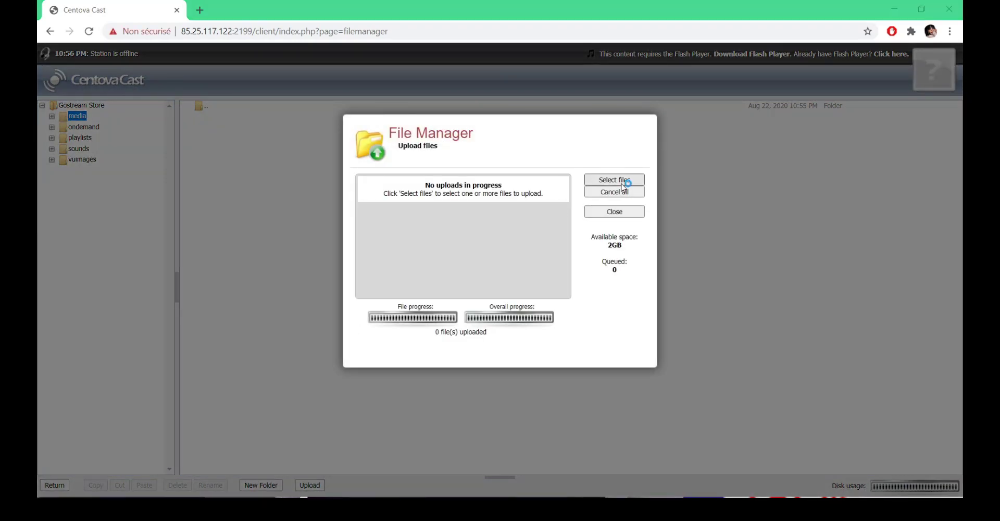
pyautogui.click(95, 261)
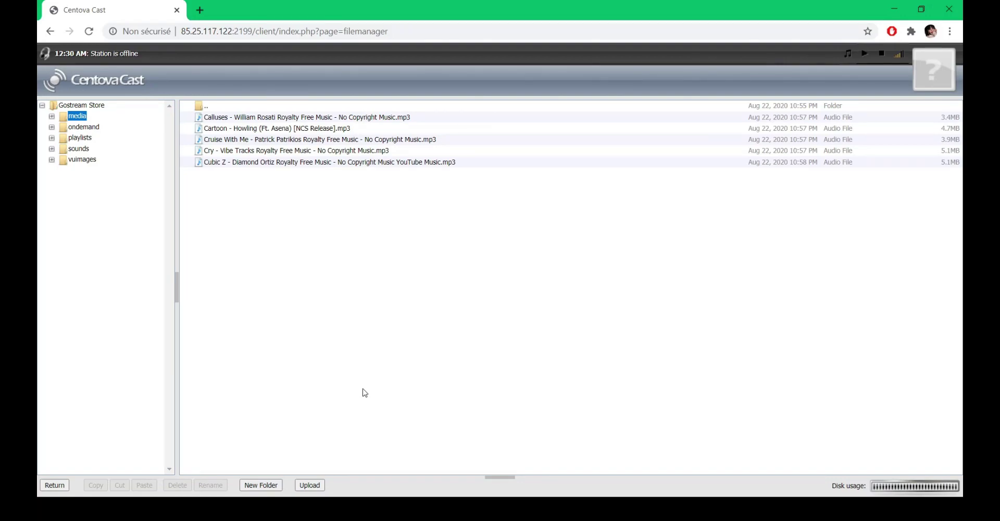
# Step: Open the AutoDJ media library, set the search filter to All, and select the track in the Calluses album
pyautogui.click(55, 485)
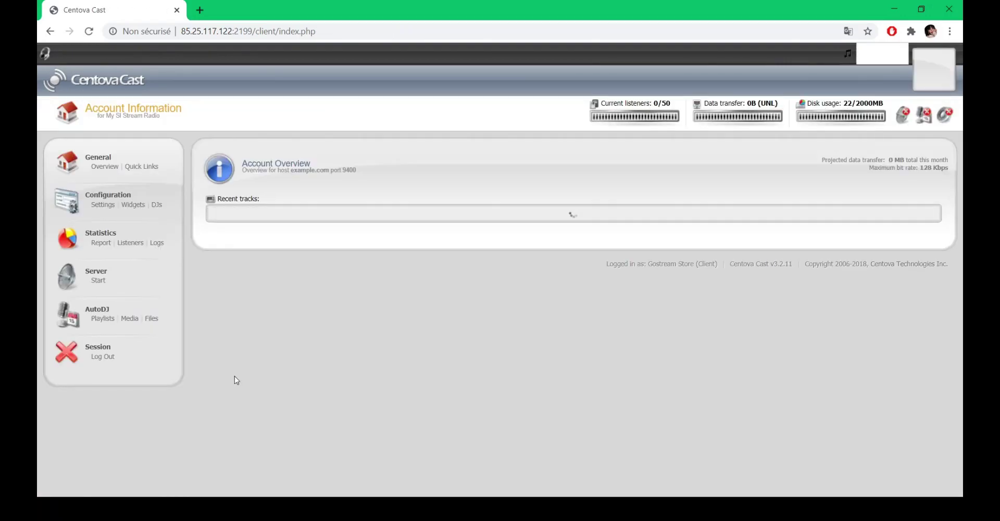
pyautogui.click(130, 318)
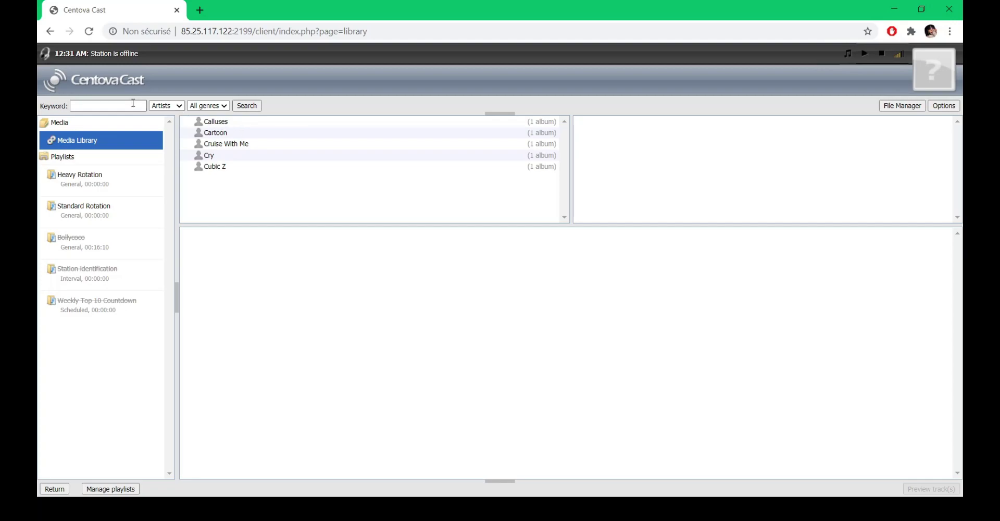
pyautogui.click(109, 105)
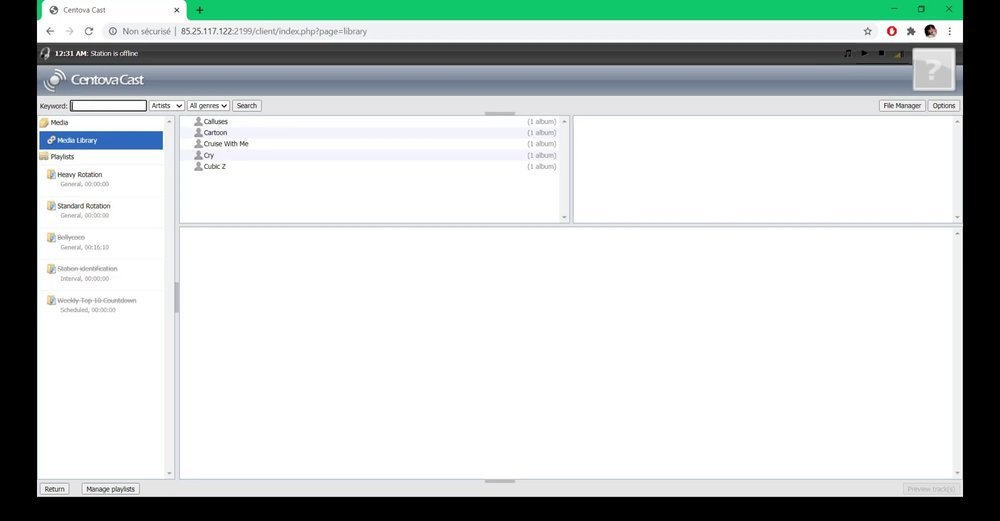
pyautogui.click(177, 107)
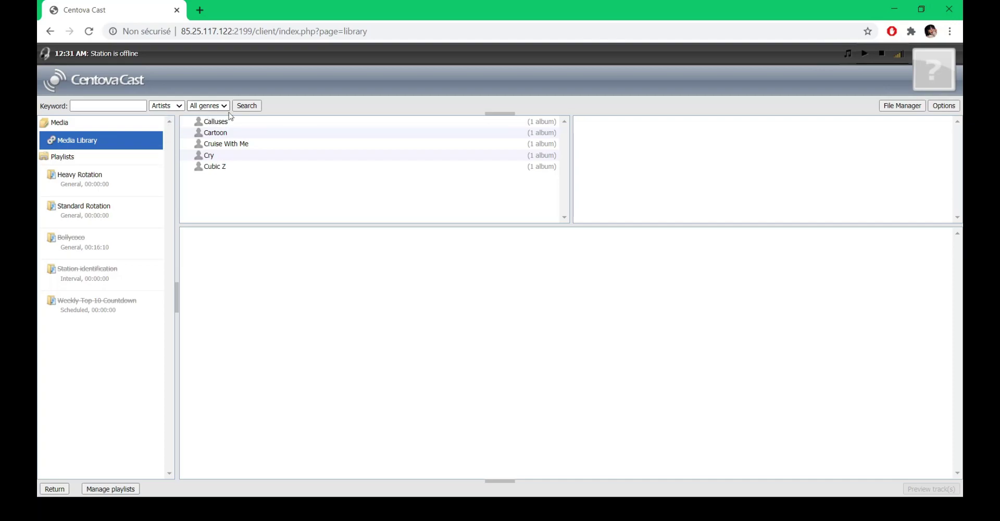
pyautogui.press('Up')
pyautogui.click(273, 123)
pyautogui.click(609, 126)
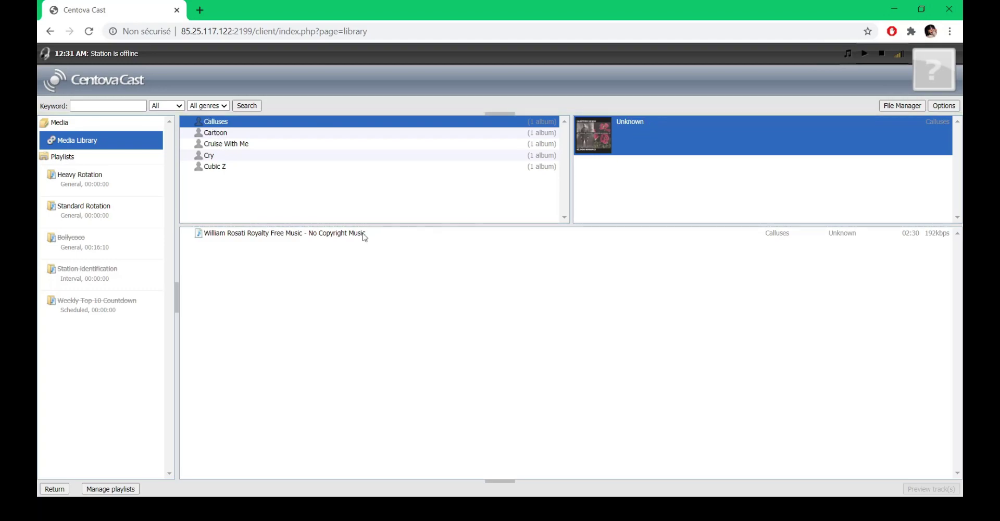
pyautogui.moveTo(271, 234)
pyautogui.mouseDown()
pyautogui.moveTo(172, 216)
pyautogui.moveTo(138, 188)
pyautogui.moveTo(239, 250)
pyautogui.moveTo(258, 240)
pyautogui.mouseUp()
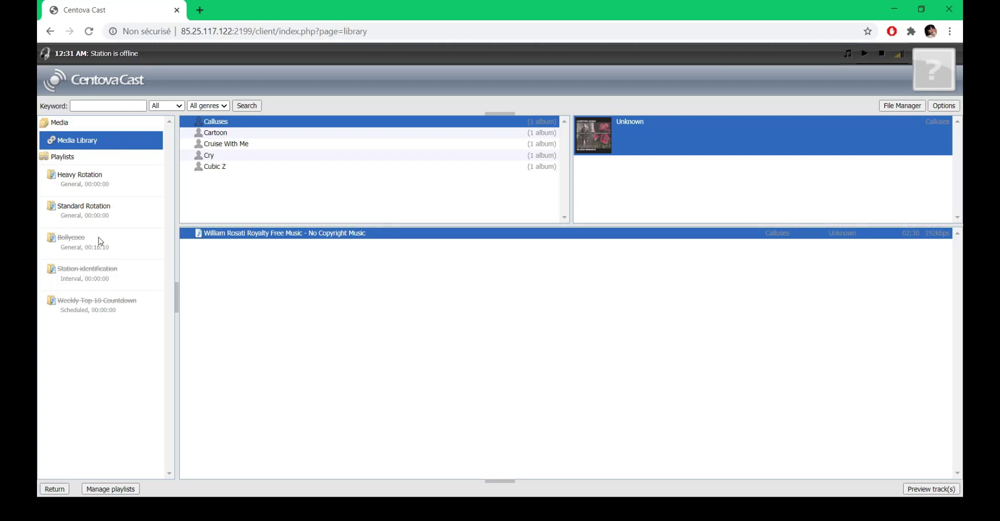
# Step: Look at the contents of the Standard Rotation and Heavy Rotation playlists
pyautogui.click(91, 217)
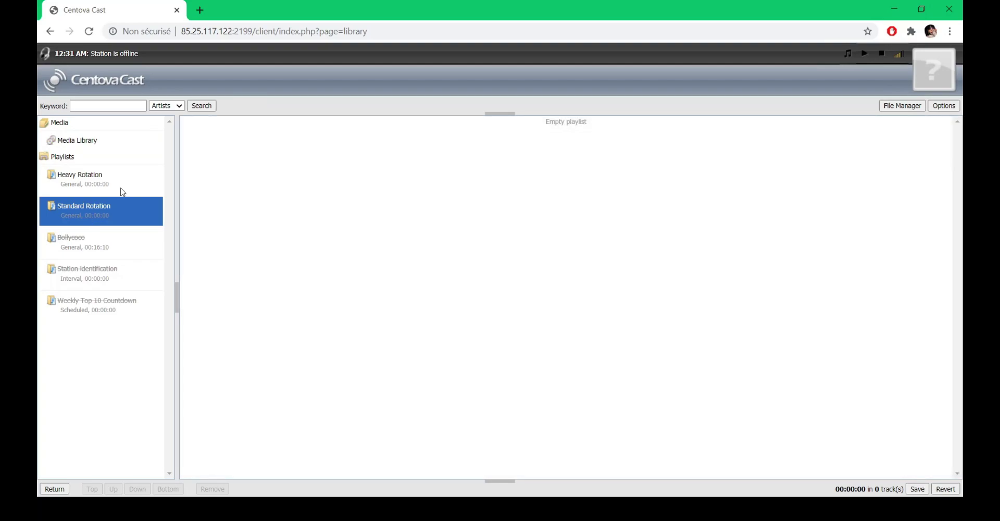
pyautogui.click(96, 182)
pyautogui.click(99, 204)
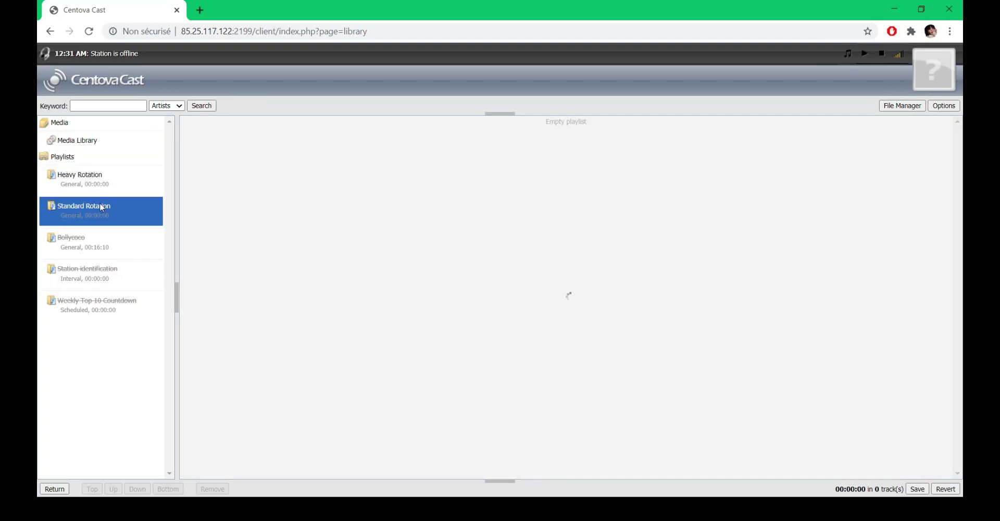
# Step: Add the Calluses and Cartoon tracks from the media library to the Standard Rotation playlist
pyautogui.click(95, 140)
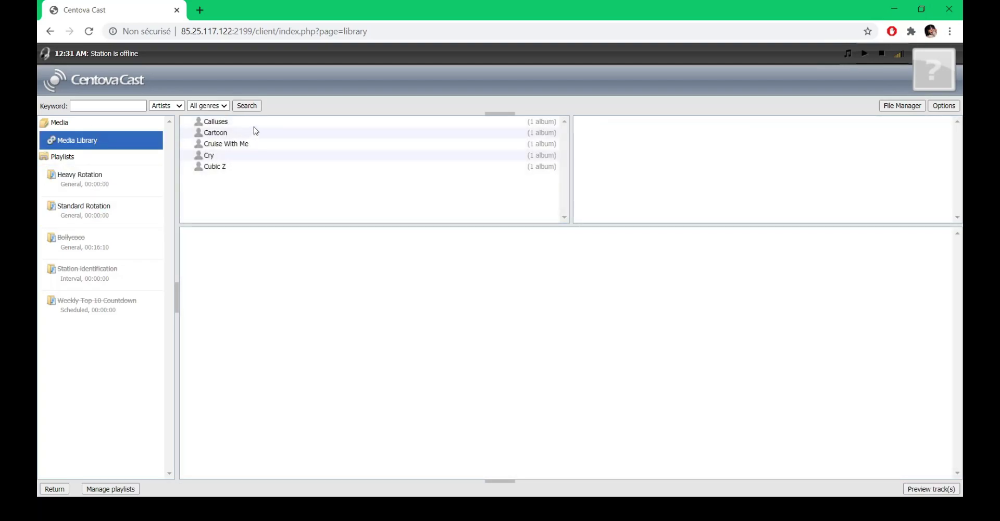
pyautogui.click(260, 125)
pyautogui.moveTo(264, 233); pyautogui.dragTo(129, 211)
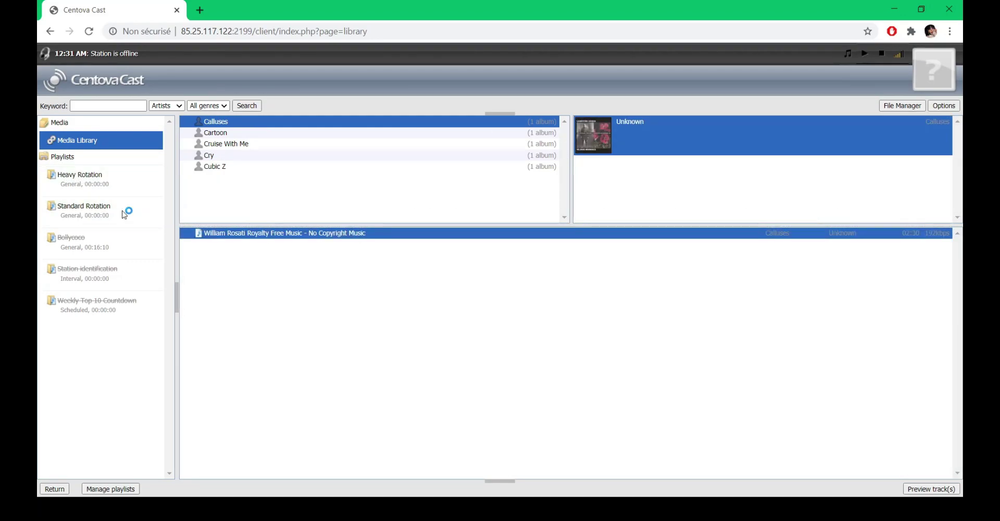
pyautogui.click(266, 134)
pyautogui.click(590, 136)
pyautogui.moveTo(216, 234); pyautogui.dragTo(105, 212)
# Step: Add the Cruise With Me, Cry and Cubic Z tracks to the Standard Rotation playlist
pyautogui.click(223, 144)
pyautogui.click(586, 127)
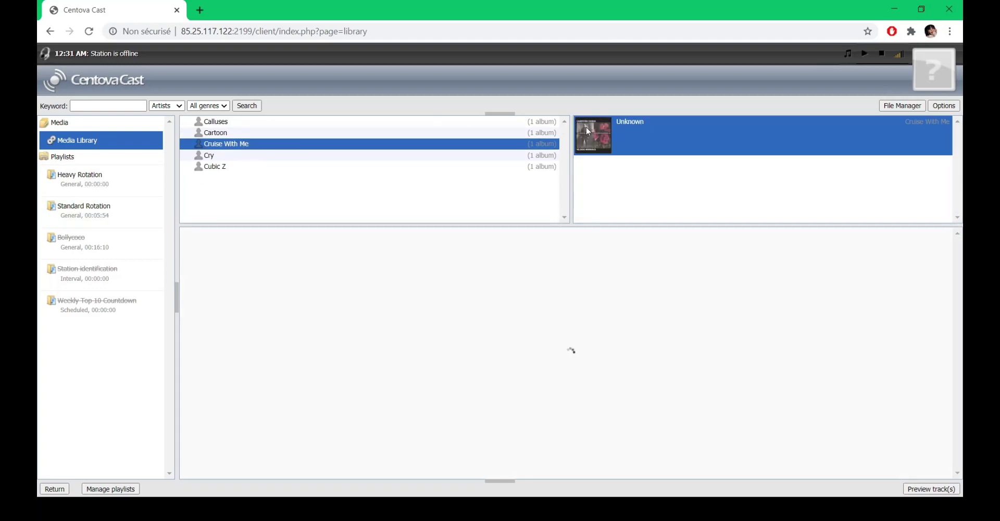
pyautogui.moveTo(208, 236); pyautogui.dragTo(107, 211)
pyautogui.click(237, 158)
pyautogui.click(605, 127)
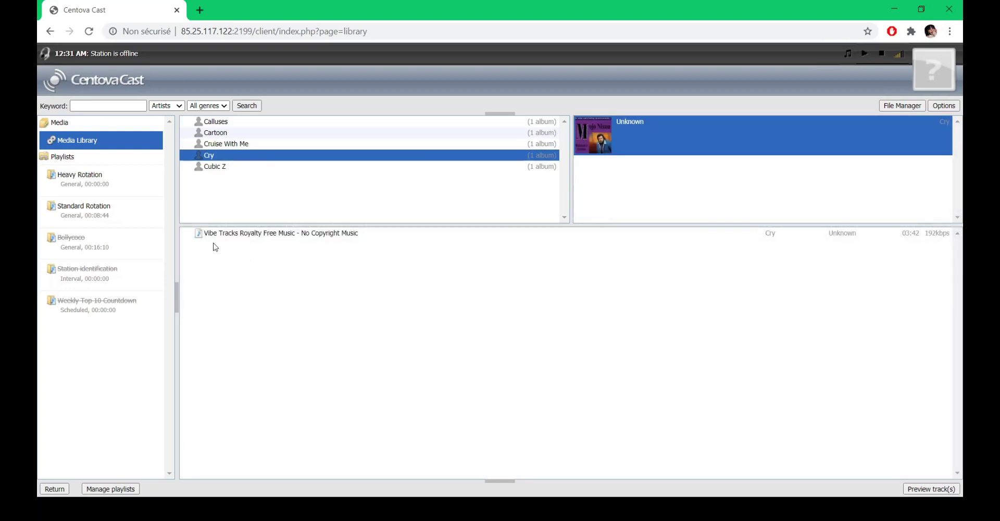
pyautogui.moveTo(210, 234); pyautogui.dragTo(137, 217)
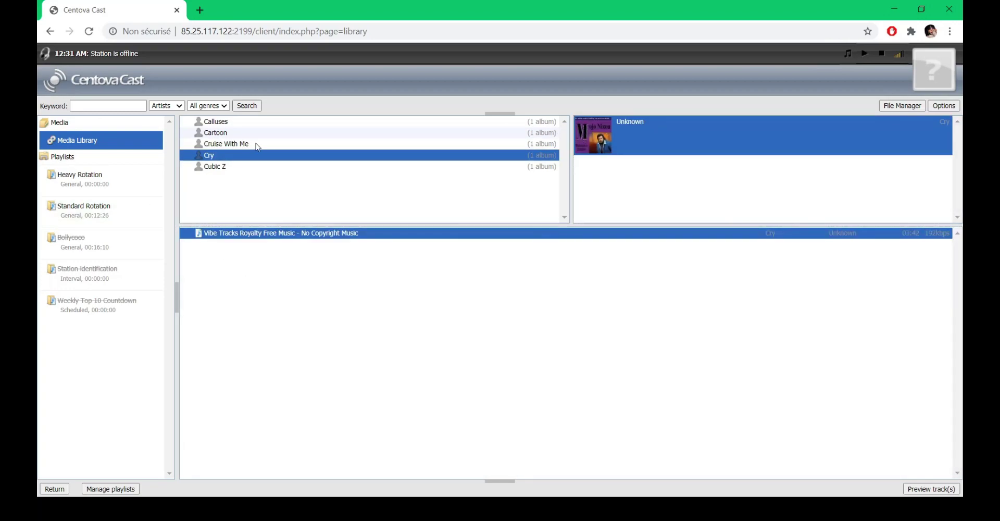
pyautogui.click(231, 167)
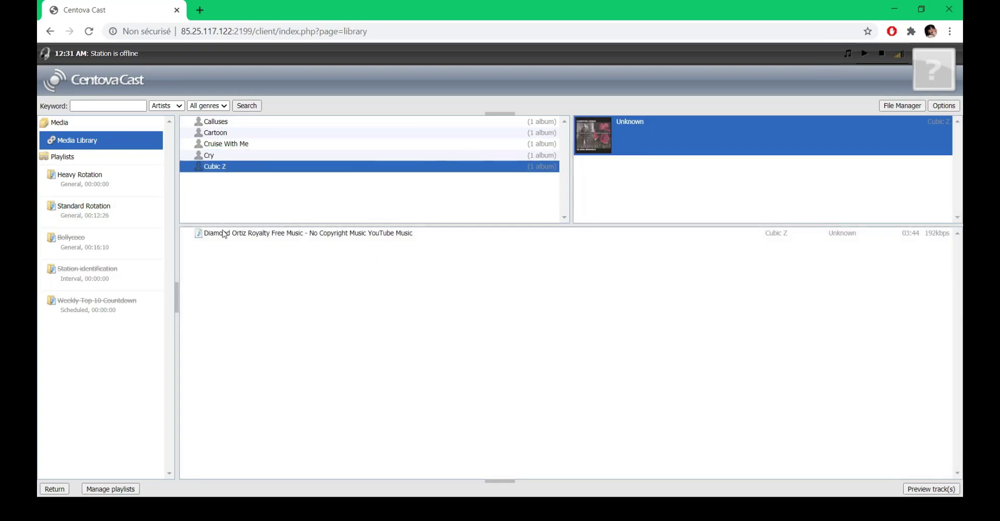
pyautogui.moveTo(224, 233); pyautogui.dragTo(92, 217)
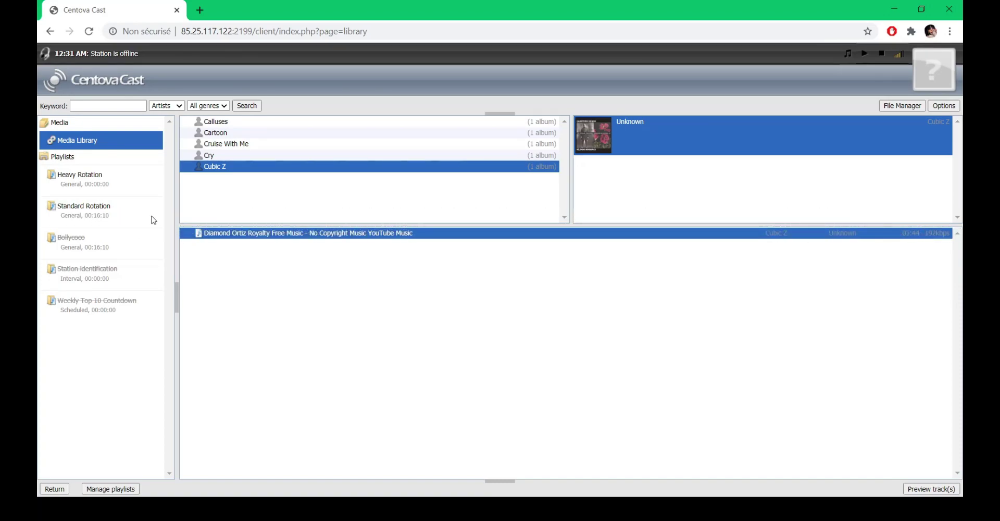
# Step: Open the Standard Rotation playlist and save its track list
pyautogui.click(102, 215)
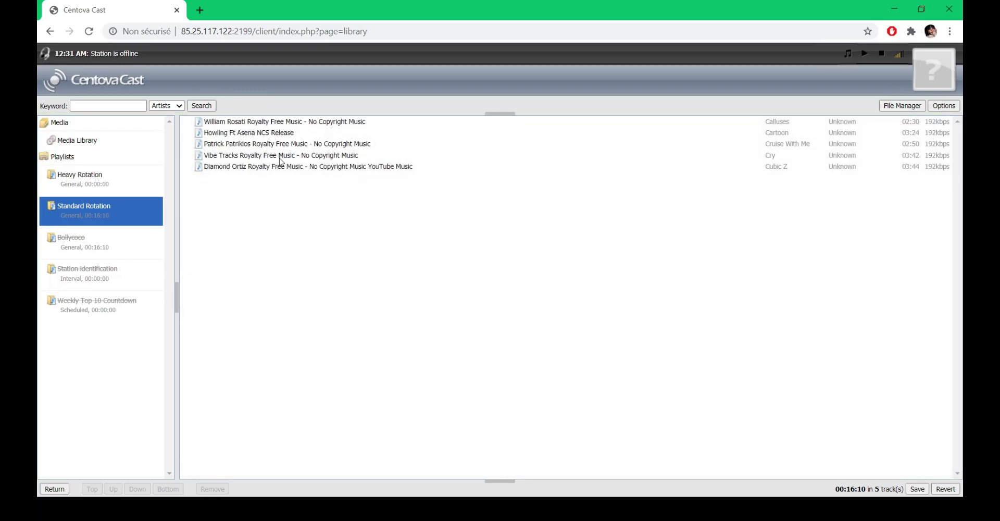
pyautogui.click(917, 490)
pyautogui.click(917, 488)
# Step: Leave the media library and disable the Heavy Rotation playlist in AutoDJ playlist management
pyautogui.click(54, 489)
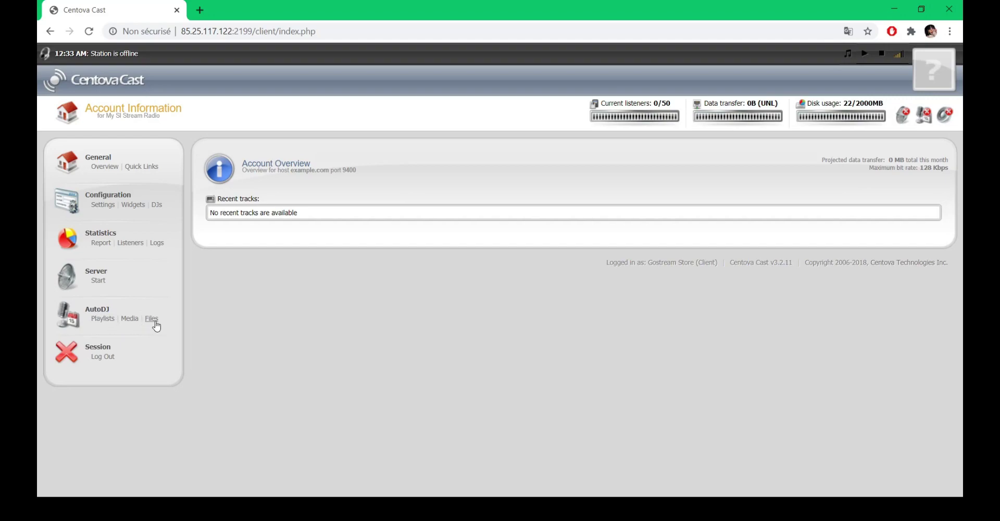
pyautogui.click(103, 319)
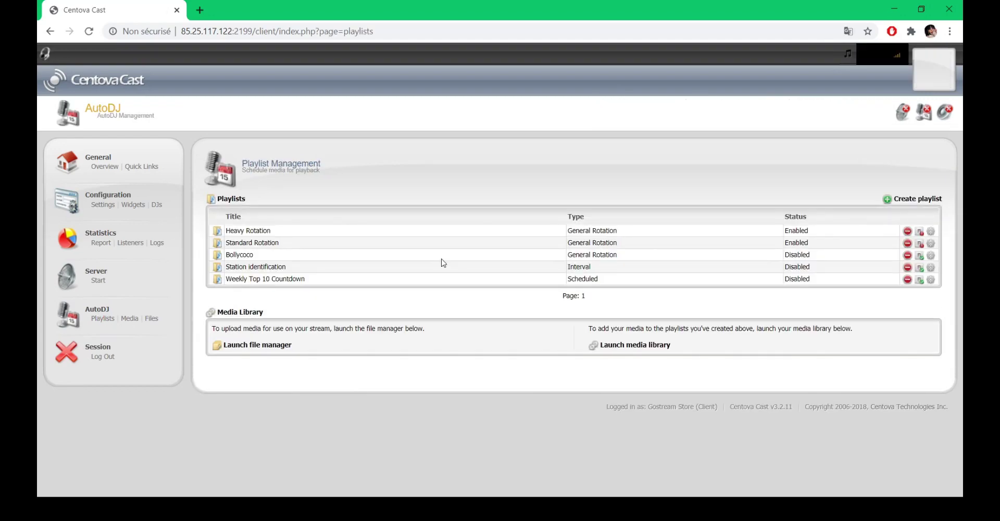
pyautogui.click(919, 234)
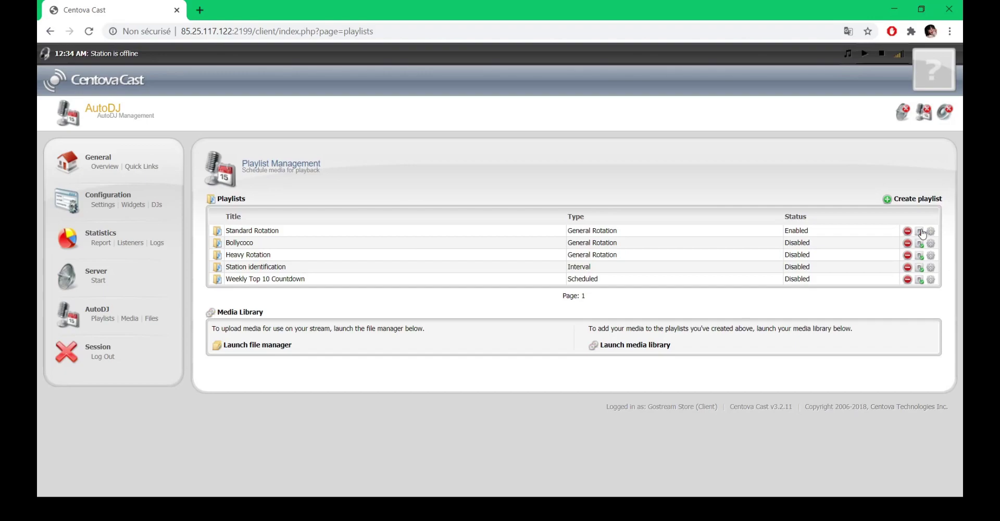
# Step: Open the Standard Rotation playlist's settings and change its title to "Bollycoco II"
pyautogui.click(930, 233)
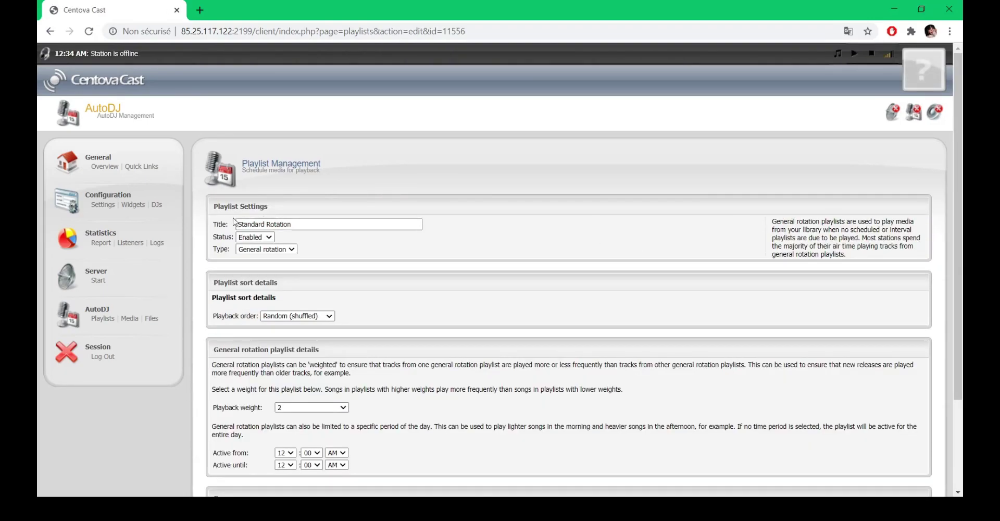
pyautogui.click(250, 224)
pyautogui.hotkey('ctrl', 'a')
pyautogui.write('Bollycoco II')
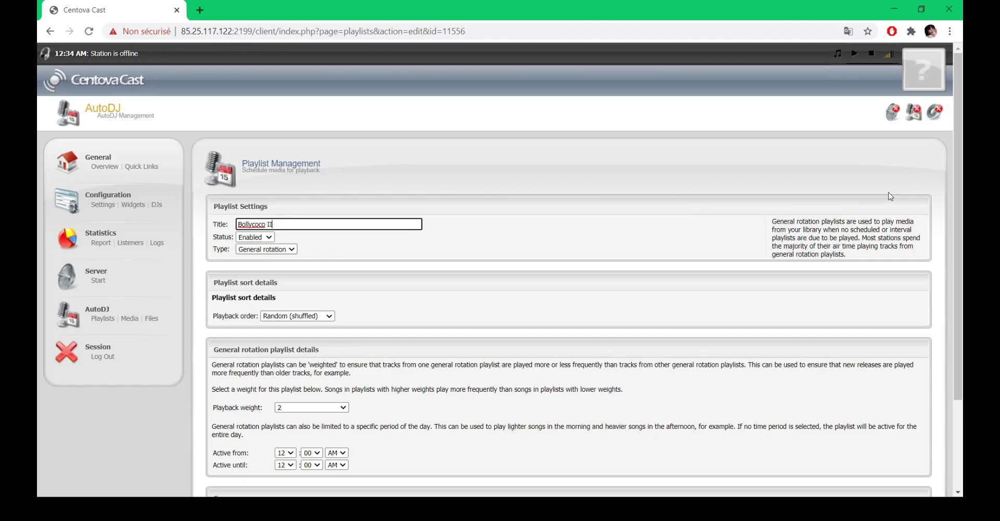
# Step: Review the Bollycoco II playlist's type, playback order and active period, and save the playlist settings
pyautogui.scroll(-1, 961, 169)
pyautogui.scroll(-1, 961, 169)
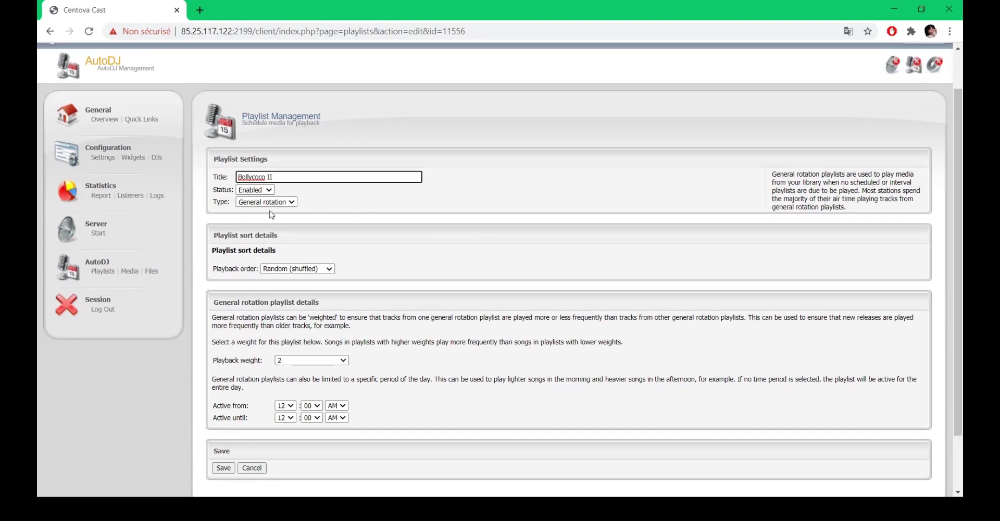
pyautogui.click(370, 206)
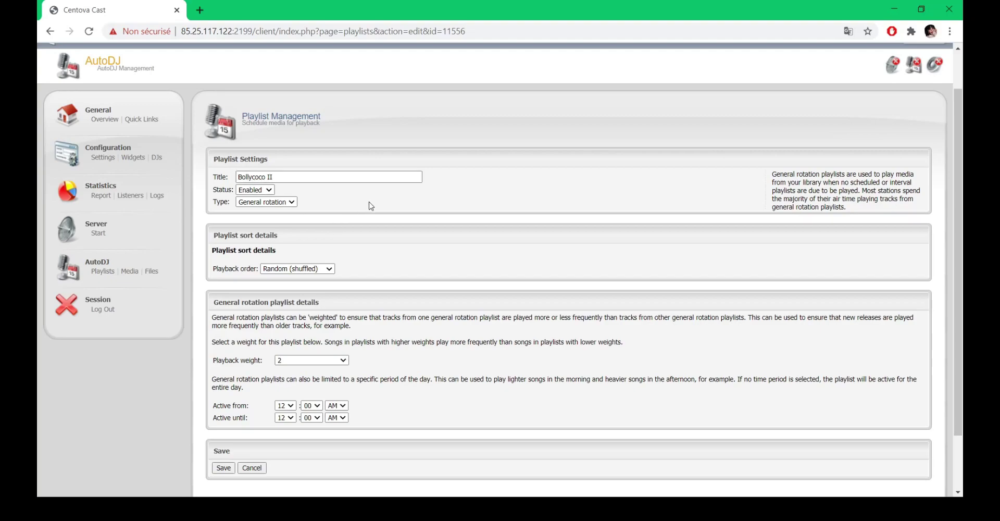
pyautogui.scroll(-2, 835, 299)
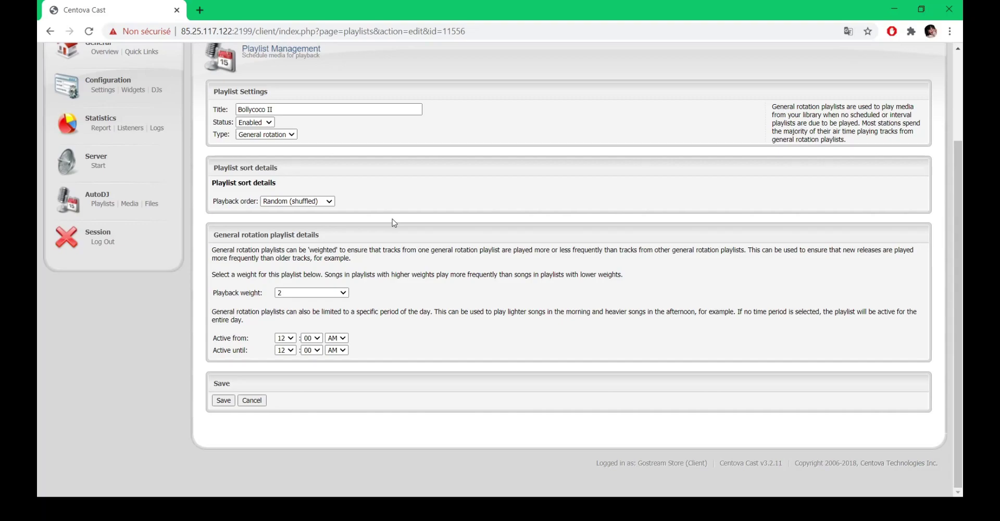
pyautogui.moveTo(240, 202); pyautogui.dragTo(259, 202)
pyautogui.click(376, 196)
pyautogui.moveTo(216, 320); pyautogui.dragTo(390, 353)
pyautogui.click(248, 345)
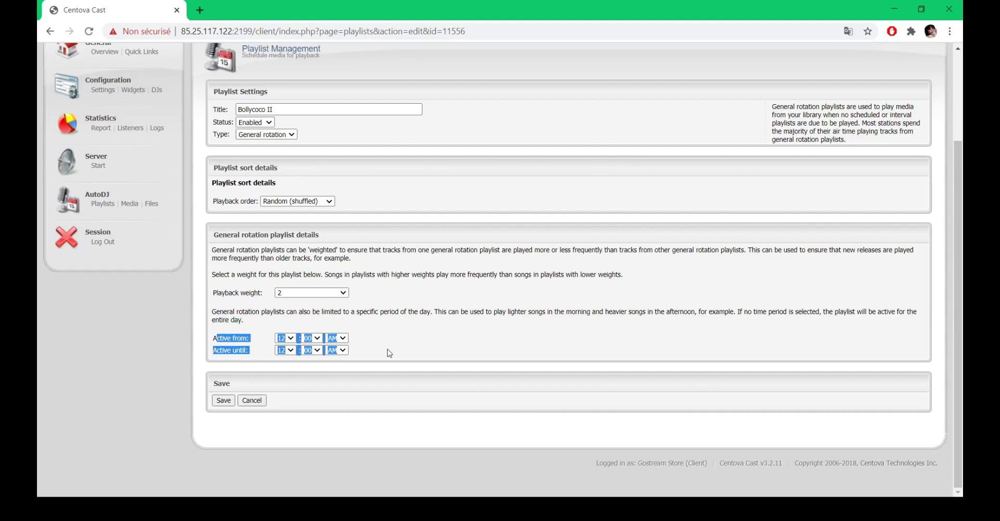
pyautogui.click(389, 353)
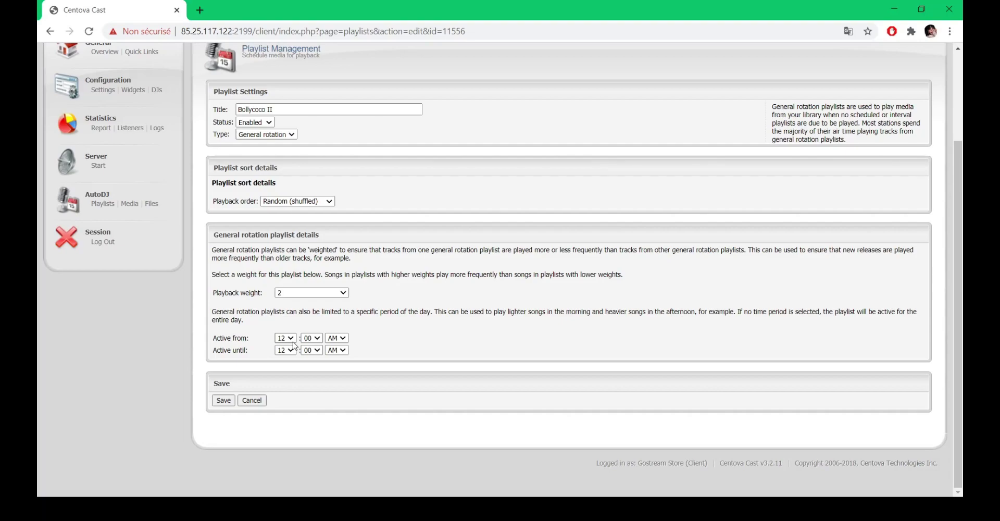
pyautogui.click(222, 401)
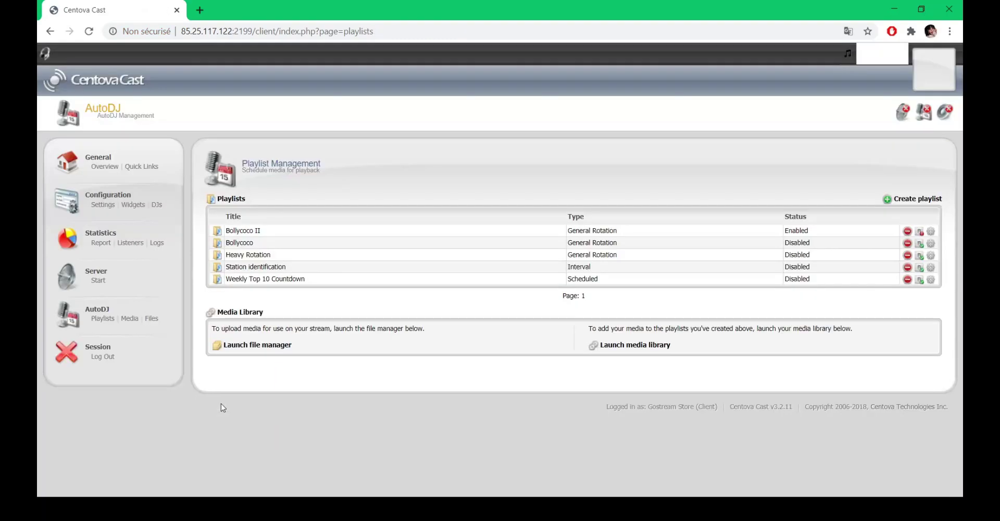
# Step: Start the streaming server and play the live stream on its SHOUTcast status page
pyautogui.click(97, 282)
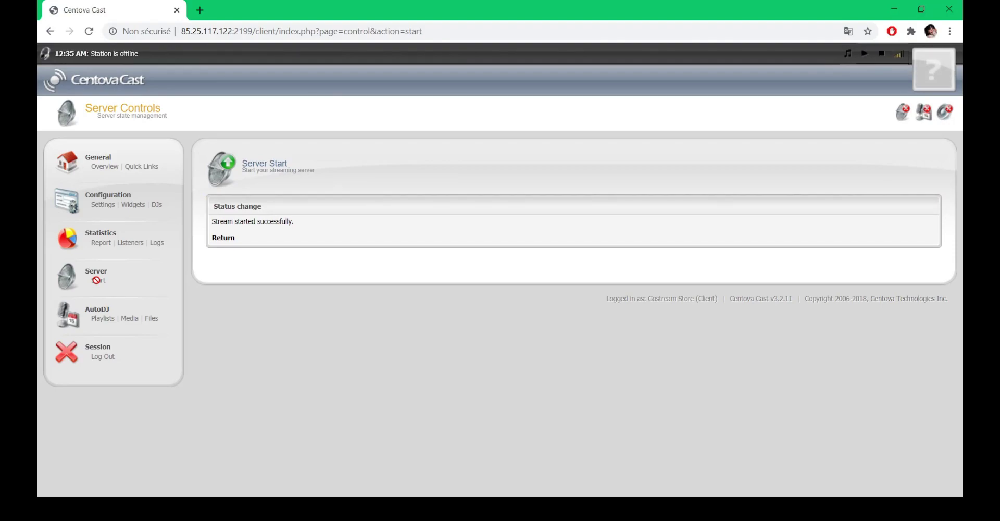
pyautogui.click(105, 166)
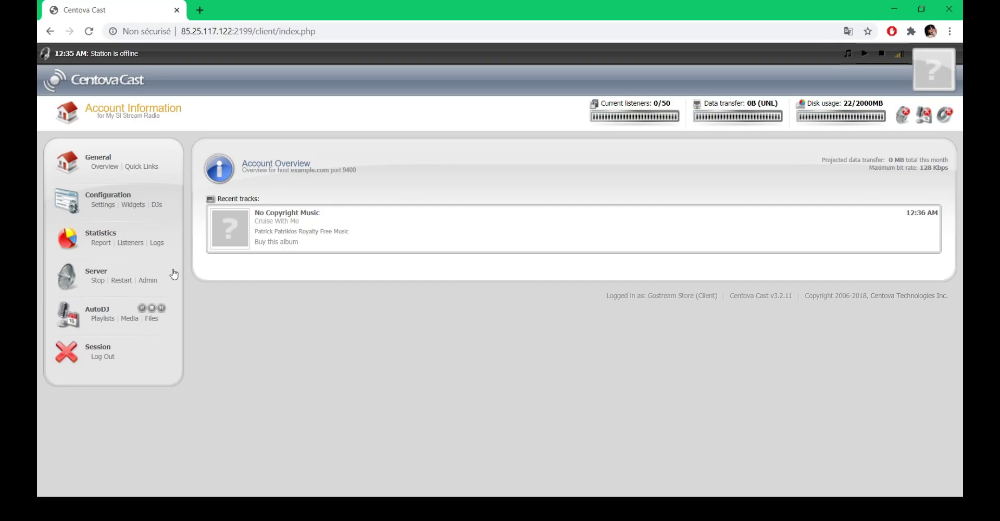
pyautogui.click(148, 281)
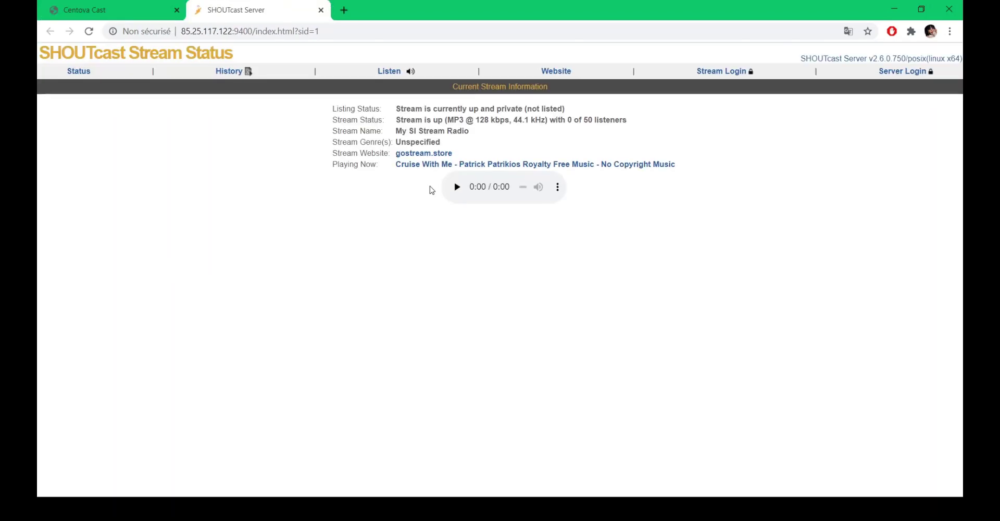
pyautogui.click(456, 188)
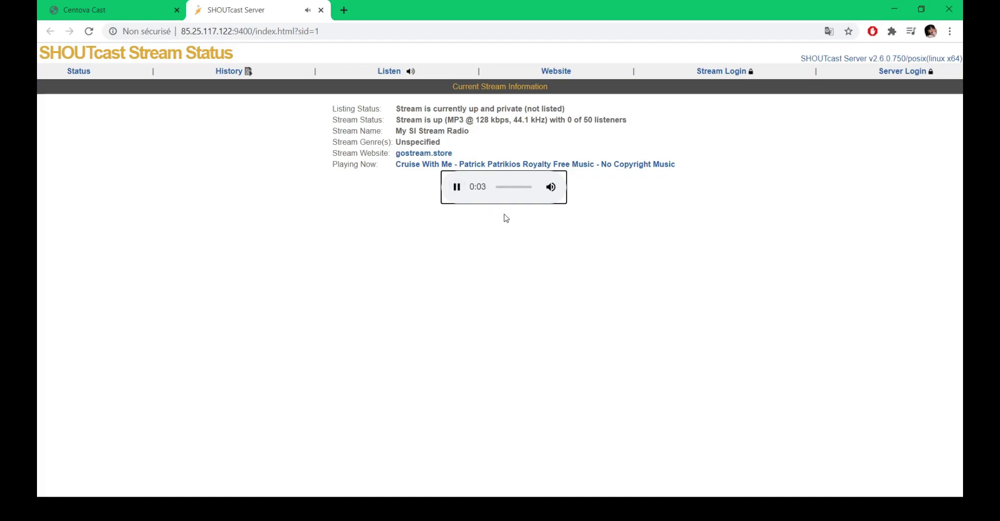
# Step: Pause the live stream player and close the SHOUTcast status page to return to the control panel
pyautogui.click(458, 194)
pyautogui.click(320, 11)
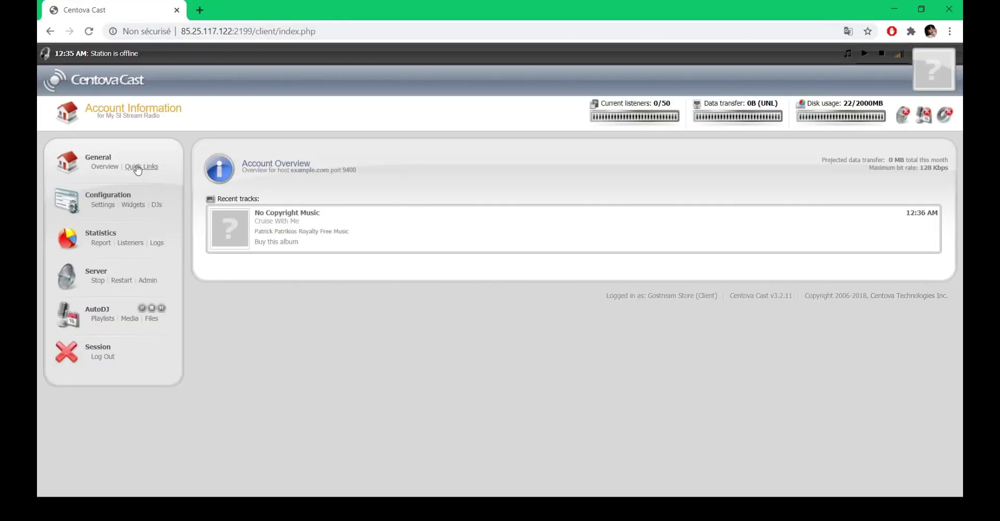
pyautogui.click(148, 280)
pyautogui.click(321, 10)
# Step: Open the stream start page from the Quick Links, try its web audio player, and return to the account overview
pyautogui.click(139, 167)
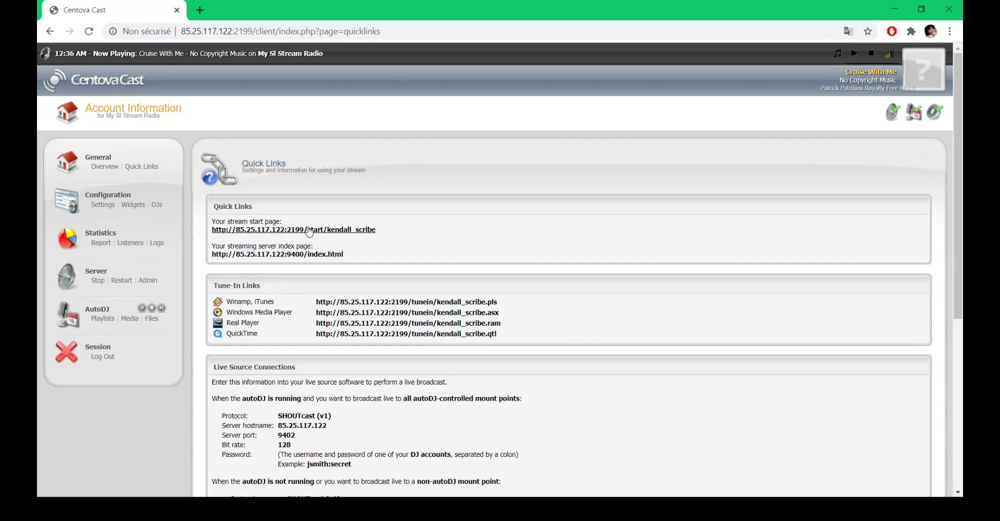
pyautogui.click(141, 166)
pyautogui.click(279, 231)
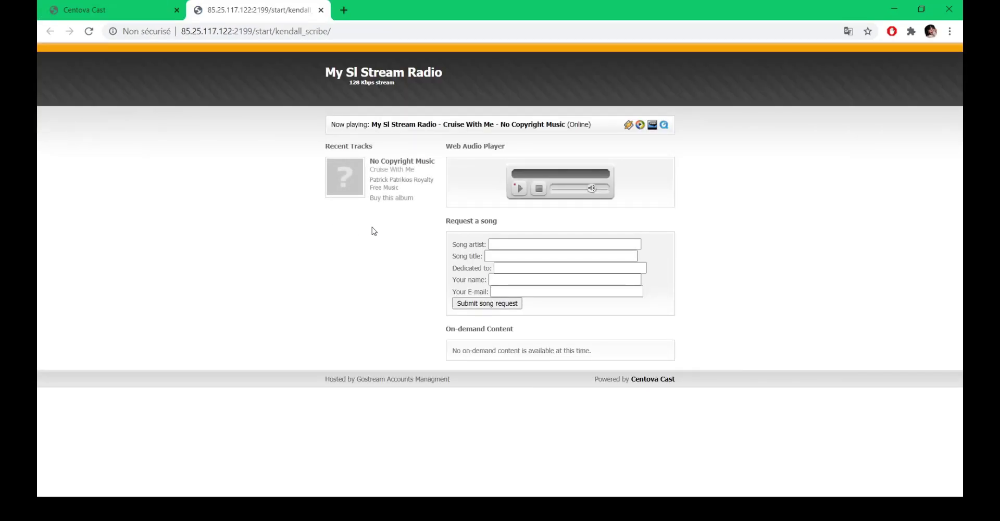
pyautogui.click(519, 189)
pyautogui.click(519, 189)
pyautogui.click(320, 10)
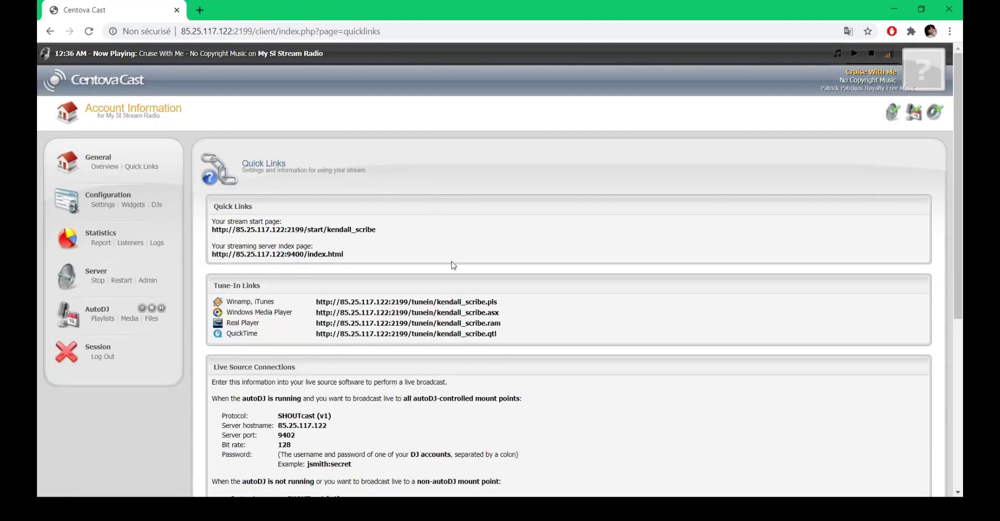
pyautogui.click(106, 165)
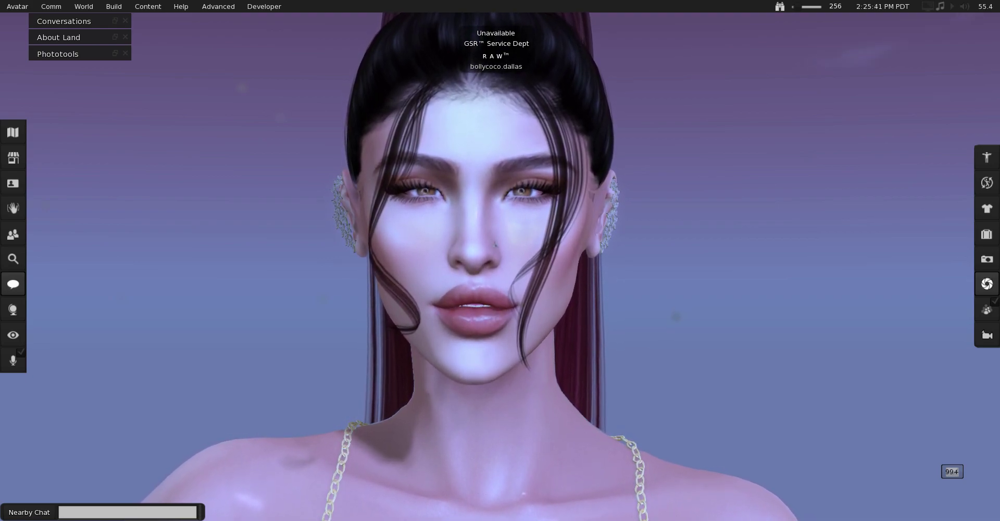
# Step: Switch to the Firestorm viewer, open the GOSTREAM Radio notecard from the recent inventory items, and copy its land URL
pyautogui.hotkey('ctrl', 'i')
pyautogui.click(471, 200)
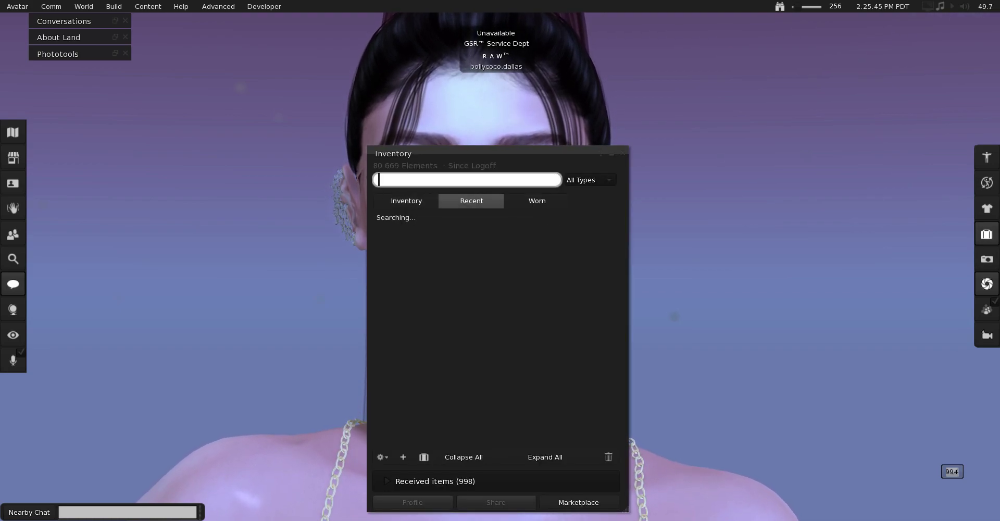
pyautogui.click(412, 226)
pyautogui.click(427, 239)
pyautogui.doubleClick(427, 239)
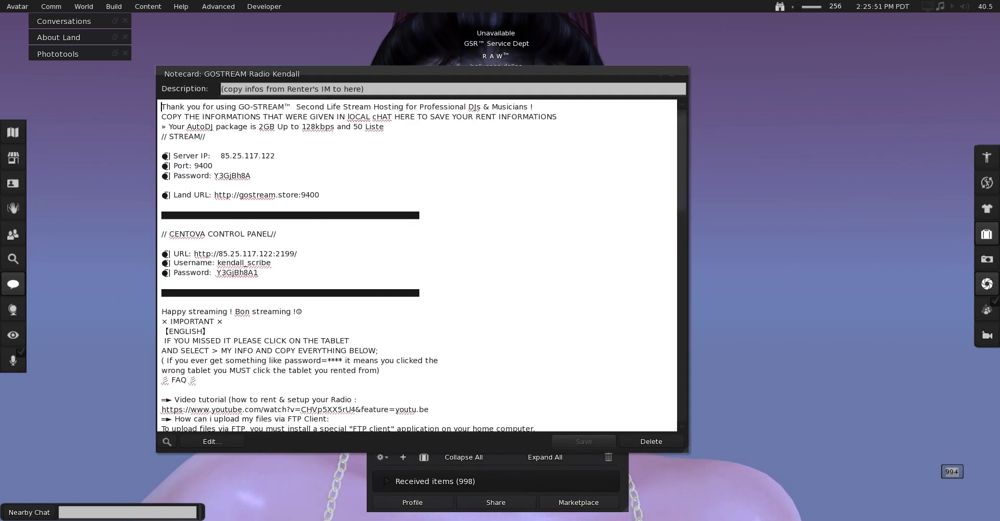
pyautogui.moveTo(214, 195); pyautogui.dragTo(319, 195)
pyautogui.hotkey('ctrl', 'c')
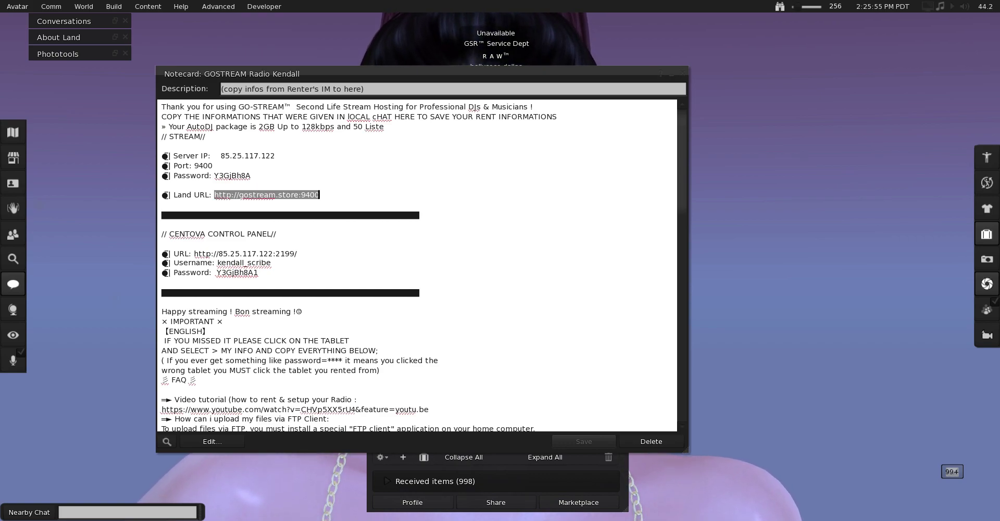
pyautogui.click(84, 6)
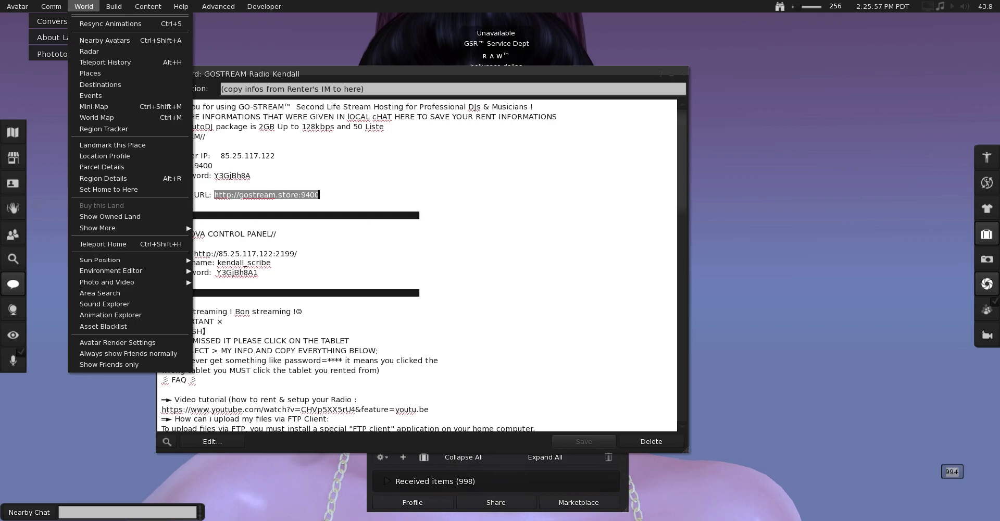
pyautogui.click(101, 166)
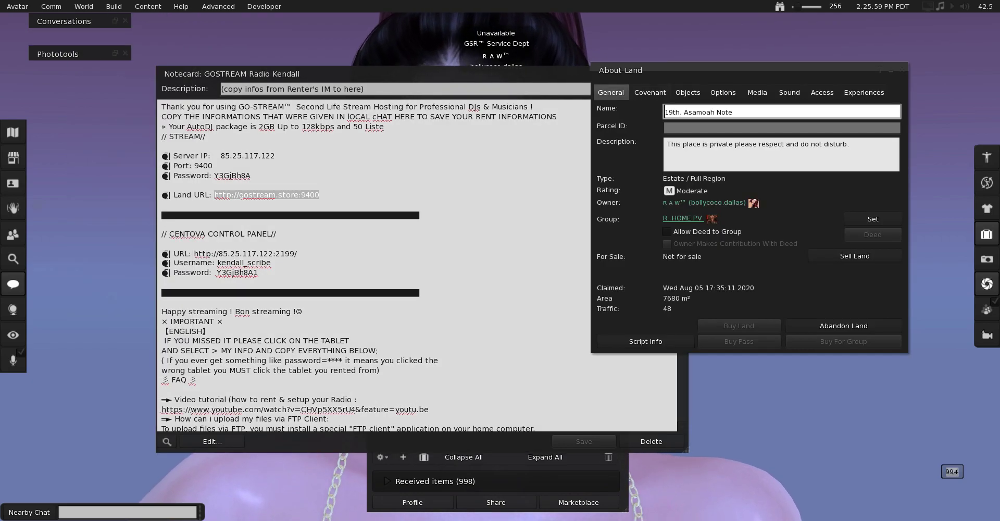
pyautogui.click(499, 124)
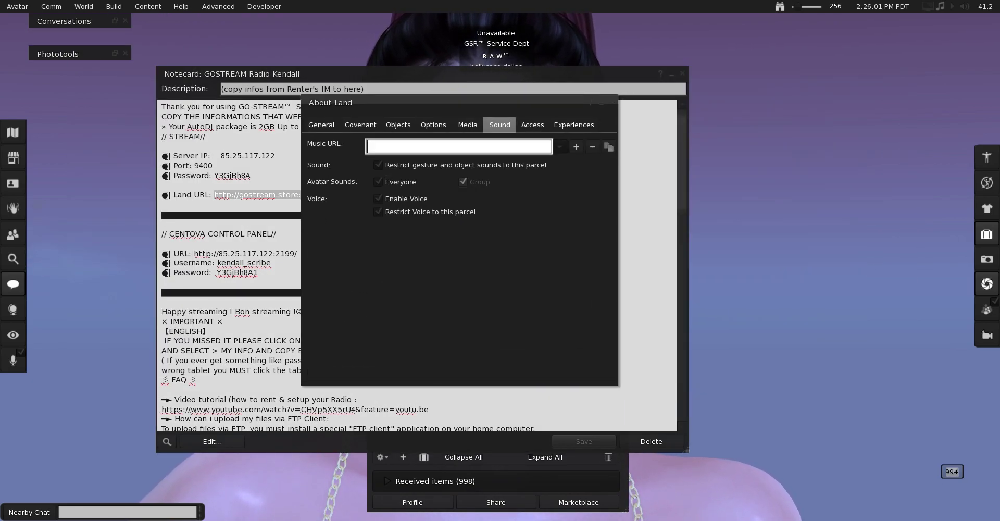
pyautogui.hotkey('ctrl', 'v')
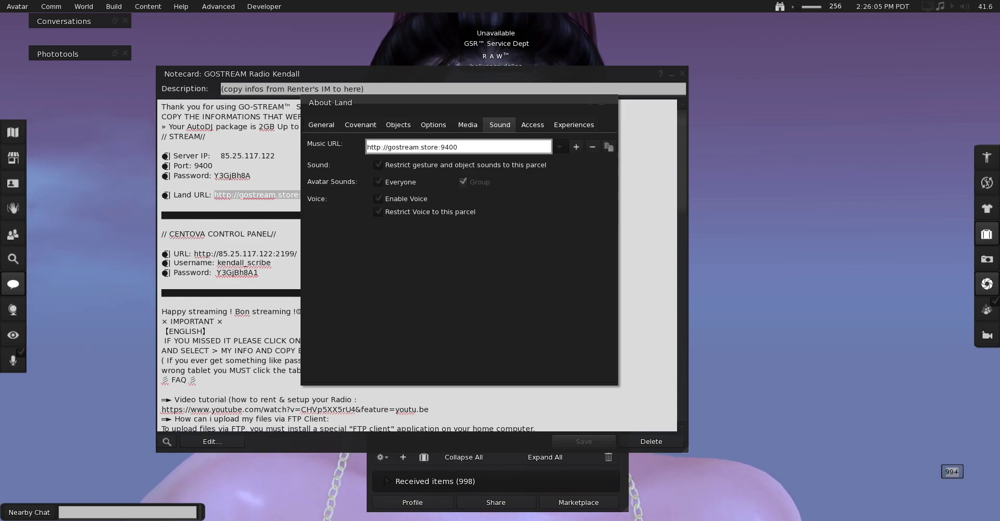
pyautogui.hotkey('ctrl', 'a')
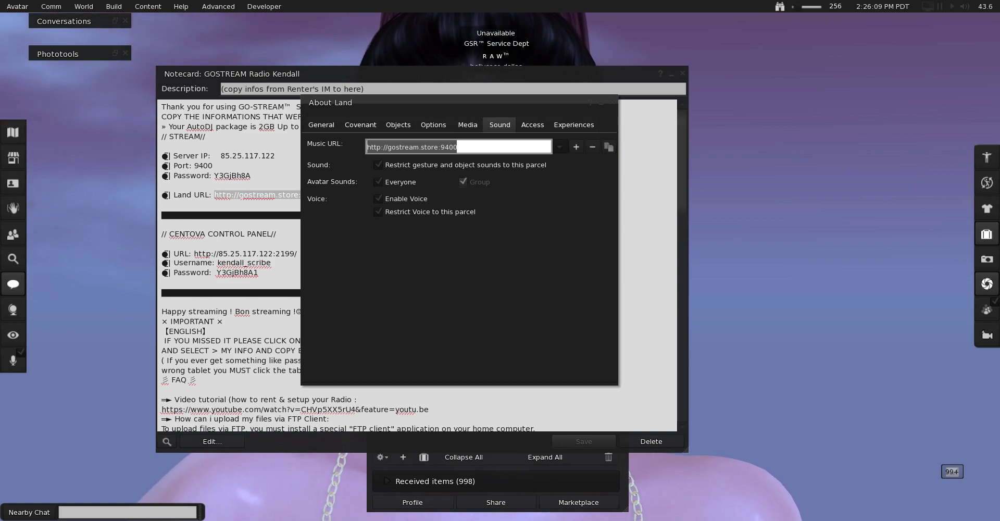
# Step: Lower the Music volume in the viewer's sound volume controls
pyautogui.moveTo(964, 6)
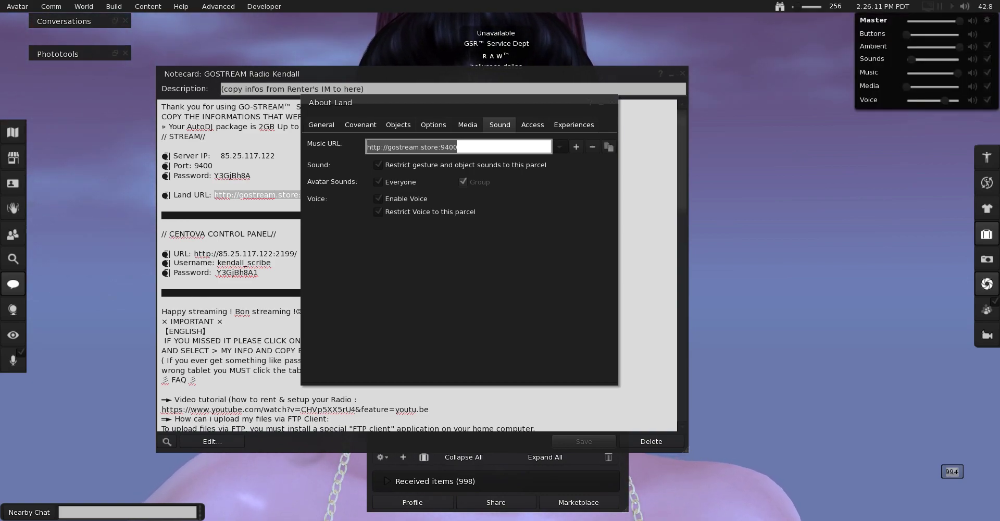
pyautogui.moveTo(957, 73)
pyautogui.mouseDown()
pyautogui.moveTo(945, 73)
pyautogui.moveTo(957, 73)
pyautogui.mouseUp()
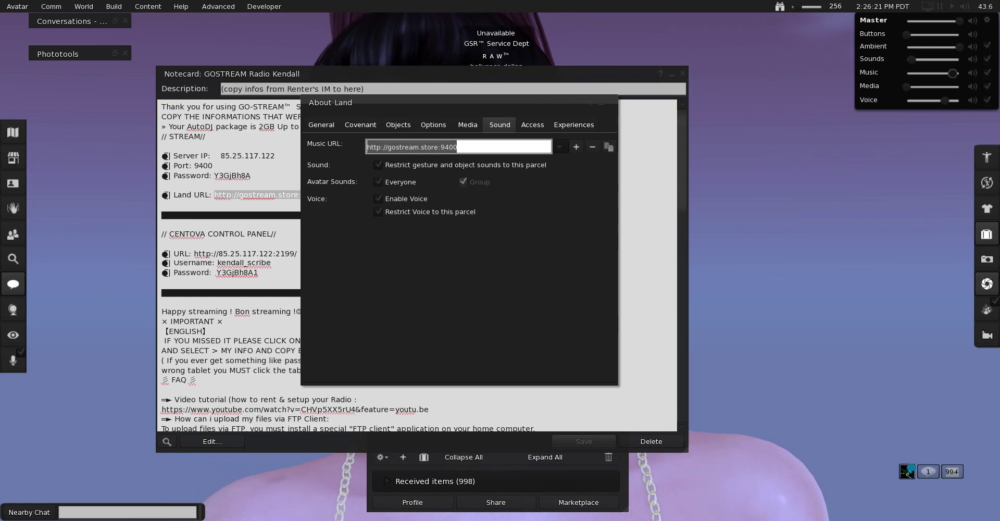
pyautogui.moveTo(957, 73); pyautogui.dragTo(906, 73)
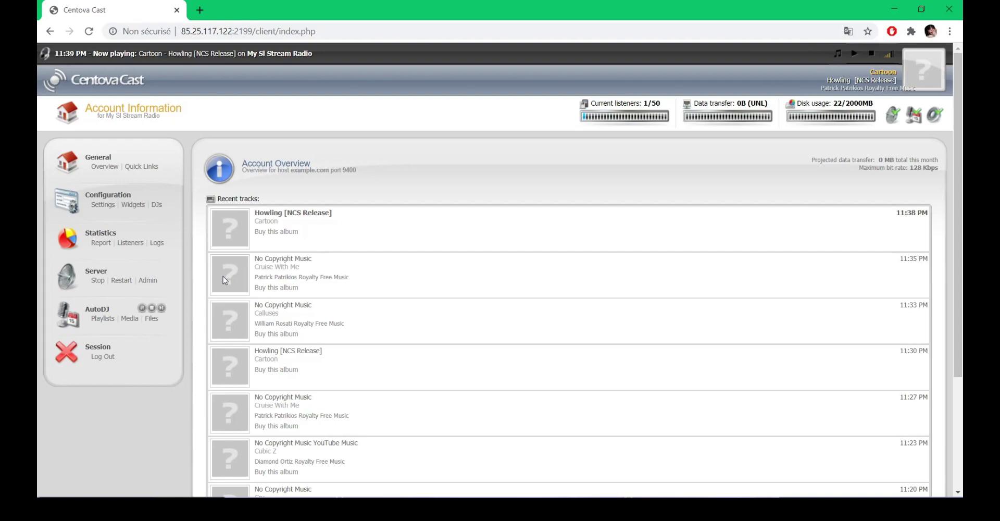
# Step: Switch to Centova Cast, shut down the streaming server, and open the main stream settings
pyautogui.click(97, 281)
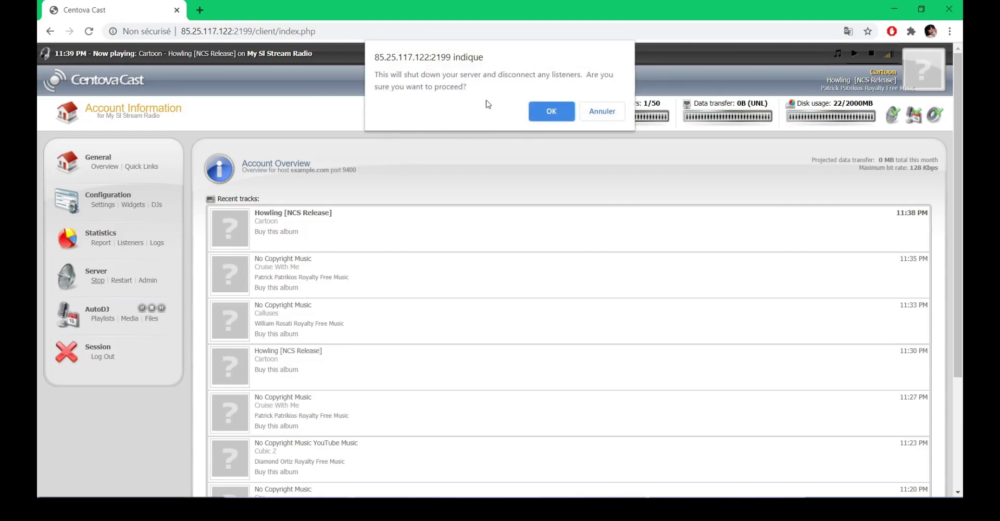
pyautogui.click(548, 112)
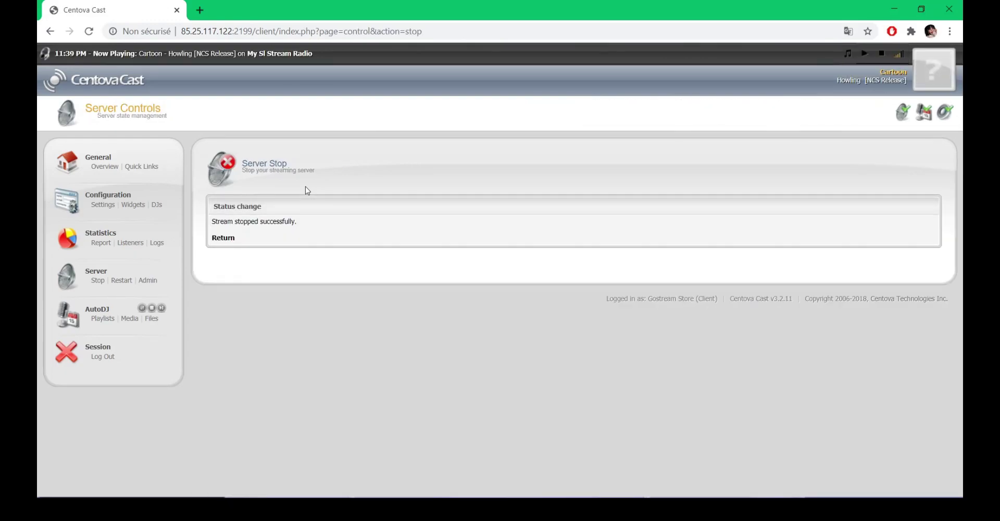
pyautogui.click(103, 205)
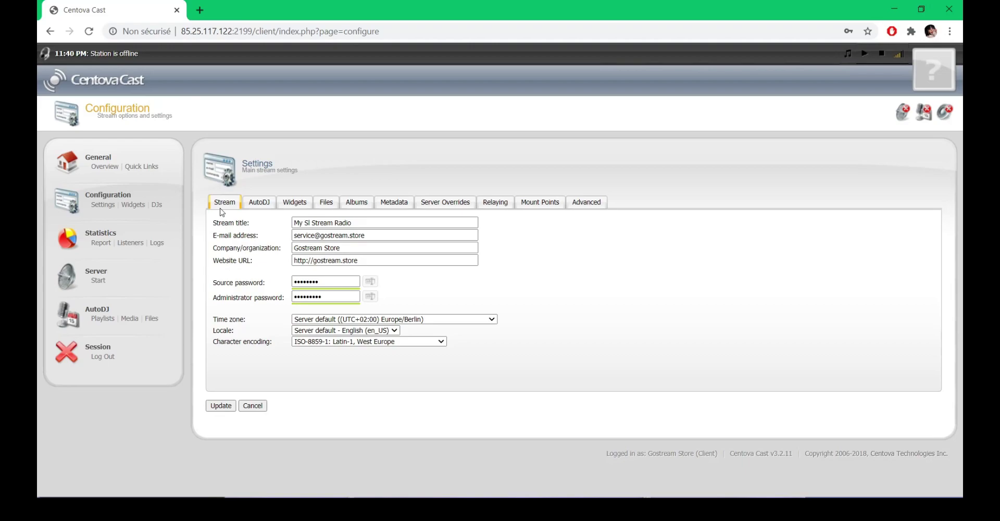
# Step: Set the AutoDJ status to Disabled in the stream's AutoDJ settings and update the configuration
pyautogui.click(260, 204)
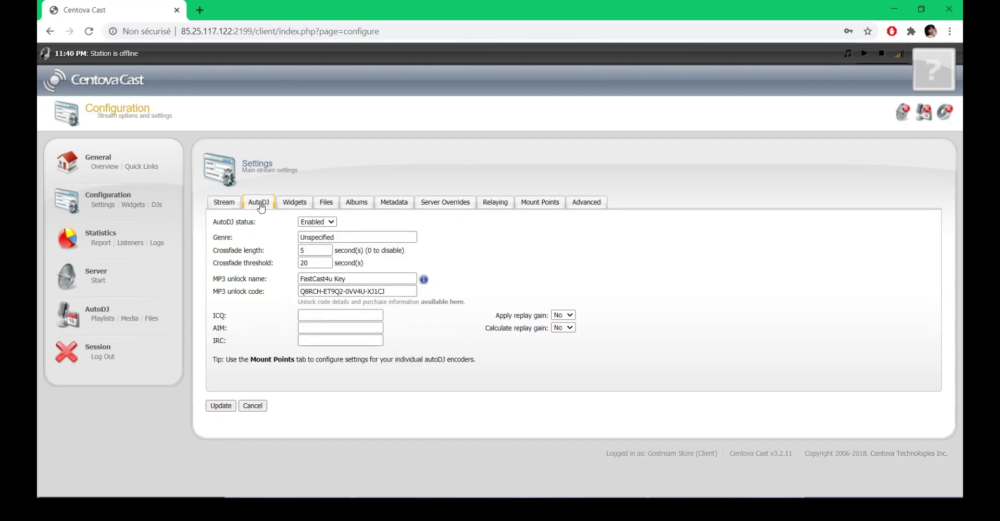
pyautogui.moveTo(213, 221); pyautogui.dragTo(253, 227)
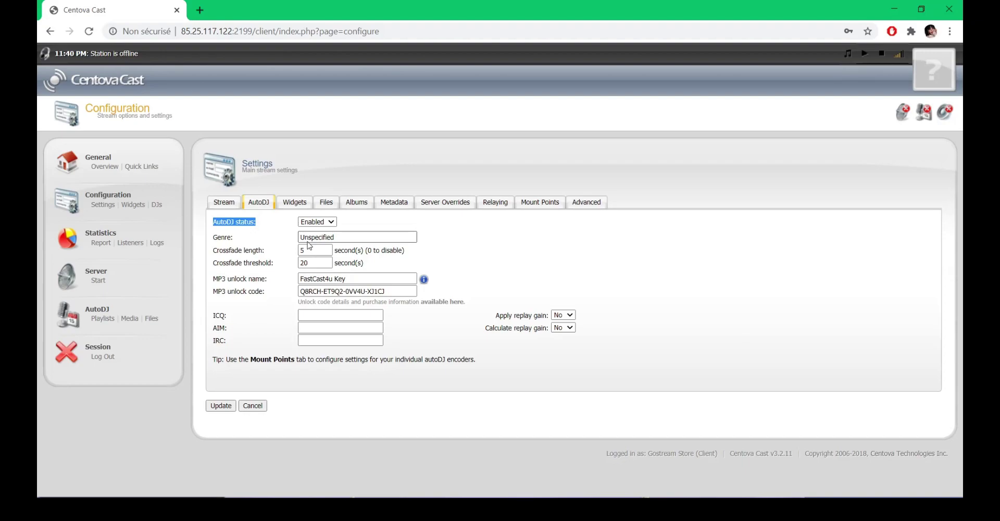
pyautogui.click(324, 244)
pyautogui.click(285, 230)
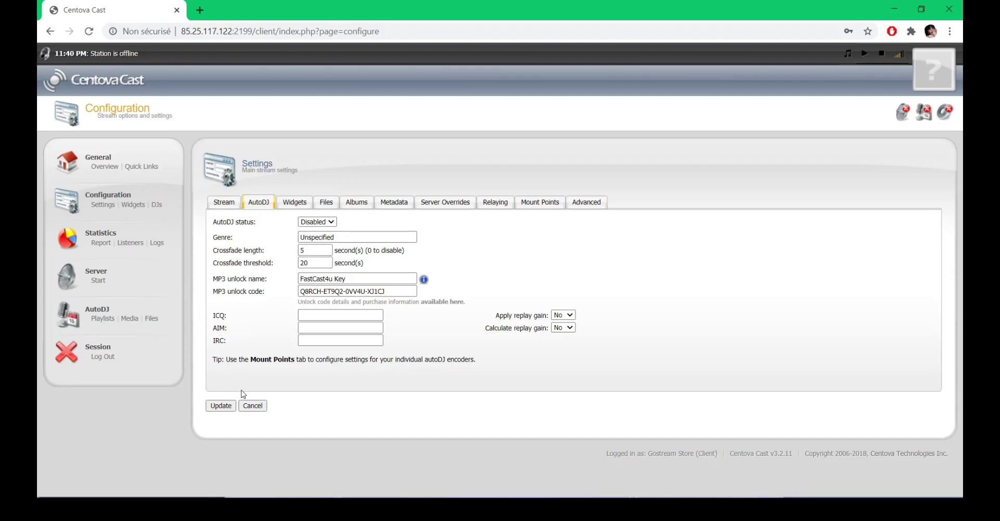
pyautogui.click(220, 406)
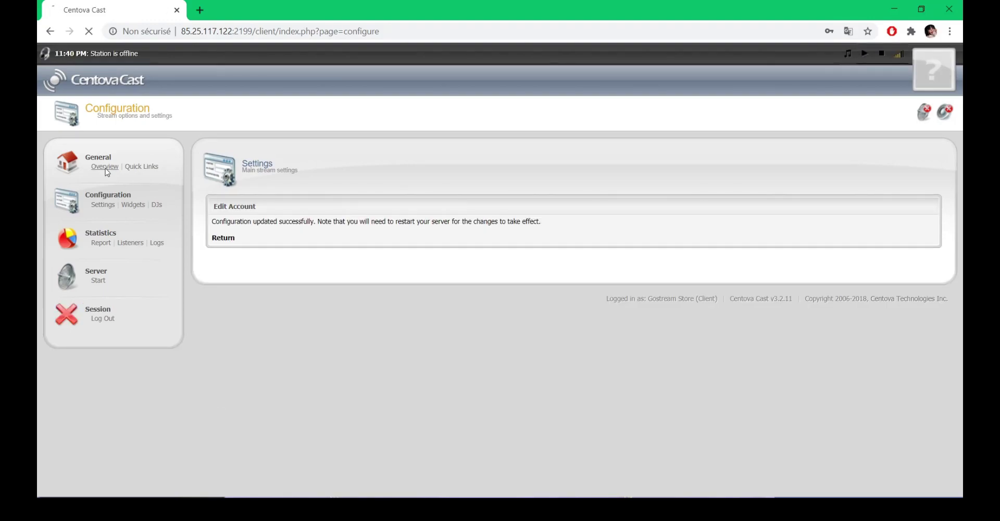
# Step: Start the streaming server from the account overview and open its SHOUTcast status page
pyautogui.click(104, 167)
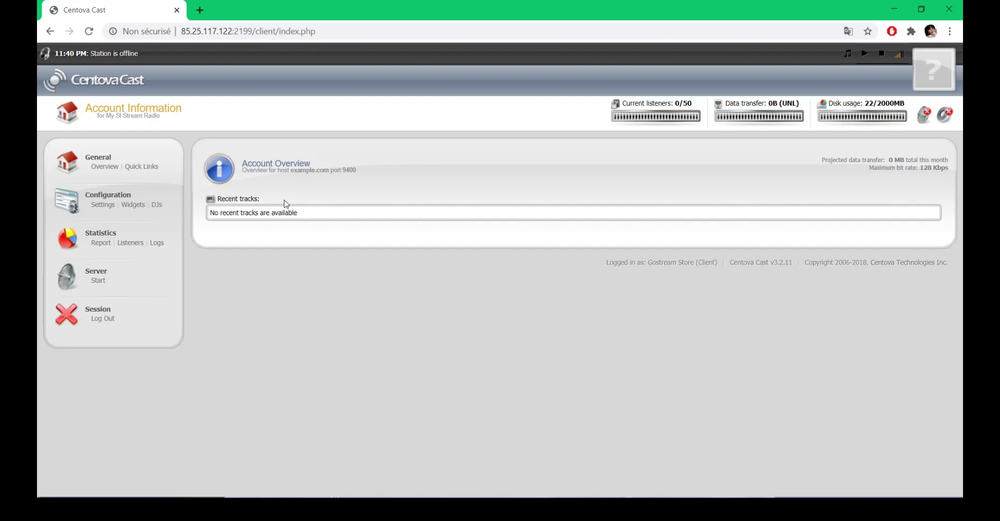
pyautogui.click(97, 281)
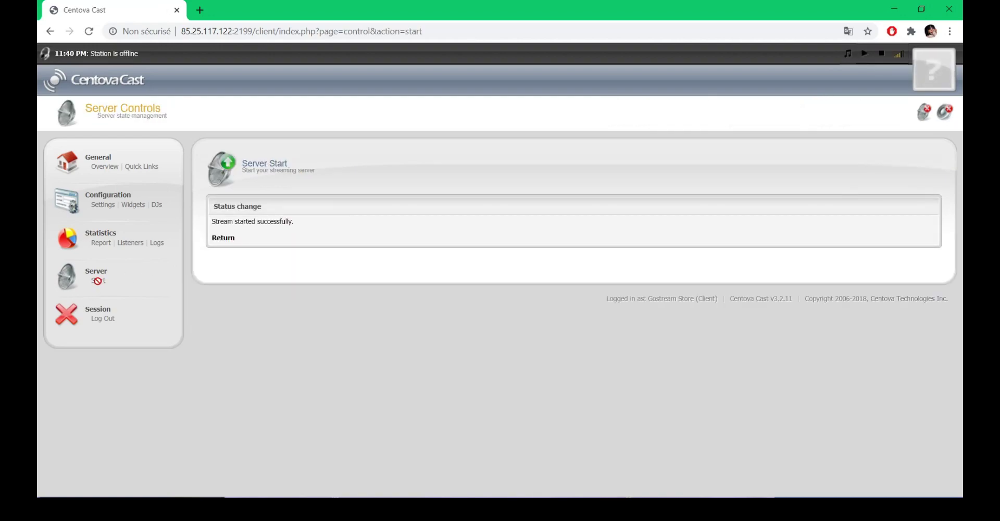
pyautogui.click(107, 167)
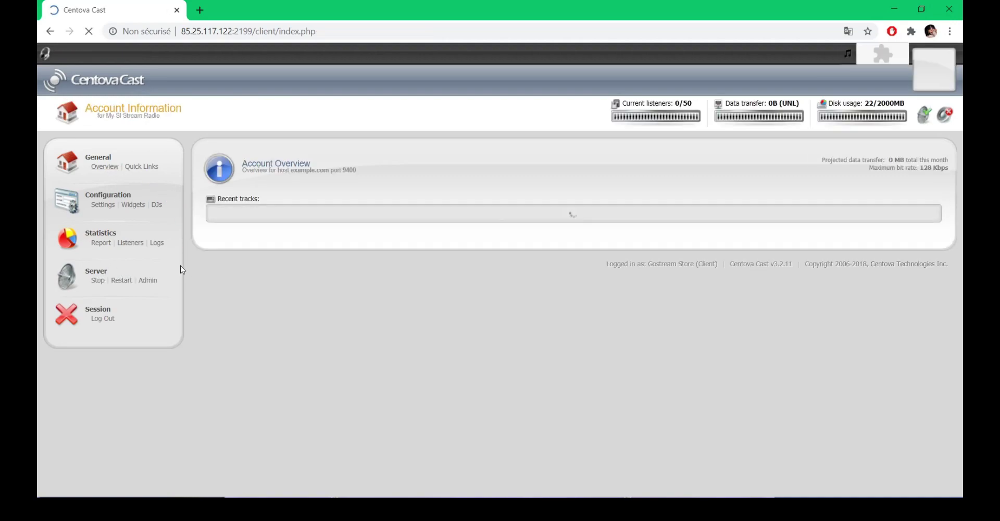
pyautogui.click(147, 282)
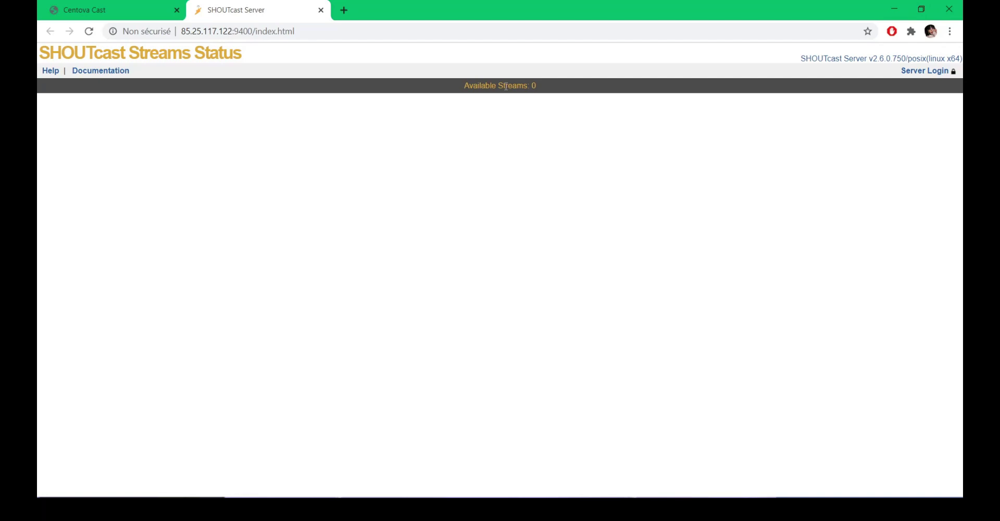
# Step: Switch to Mixxx and open the Live Broadcasting preferences with the settings for Connection 1
pyautogui.hotkey('alt', 'Tab')
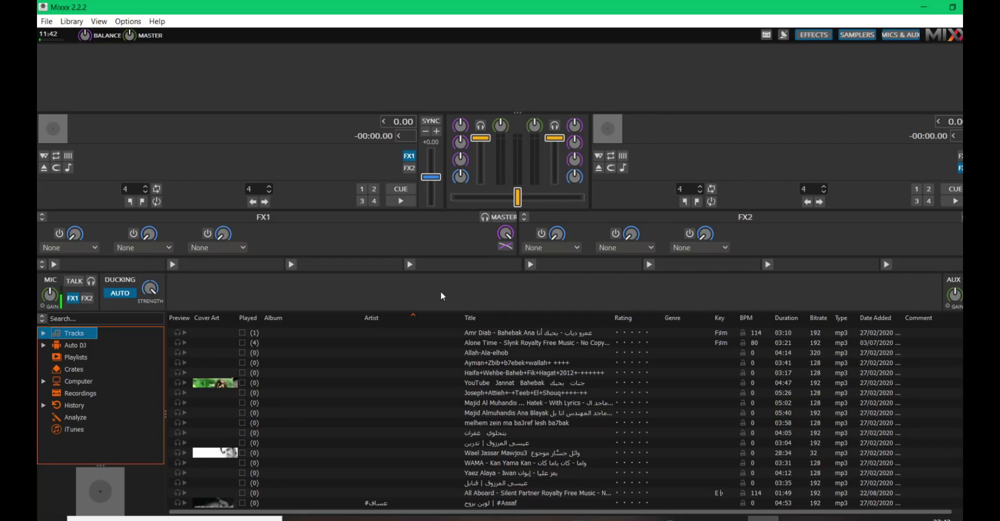
pyautogui.click(128, 21)
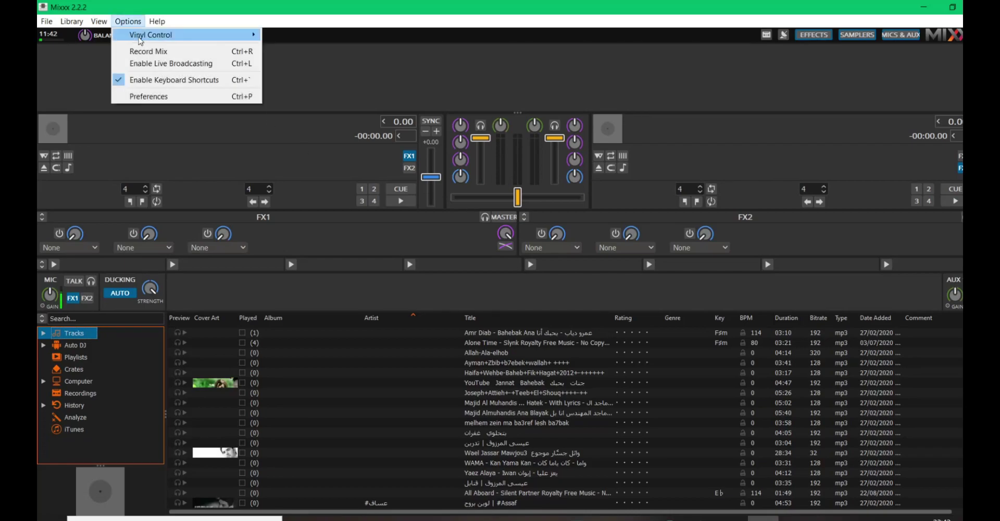
pyautogui.click(185, 94)
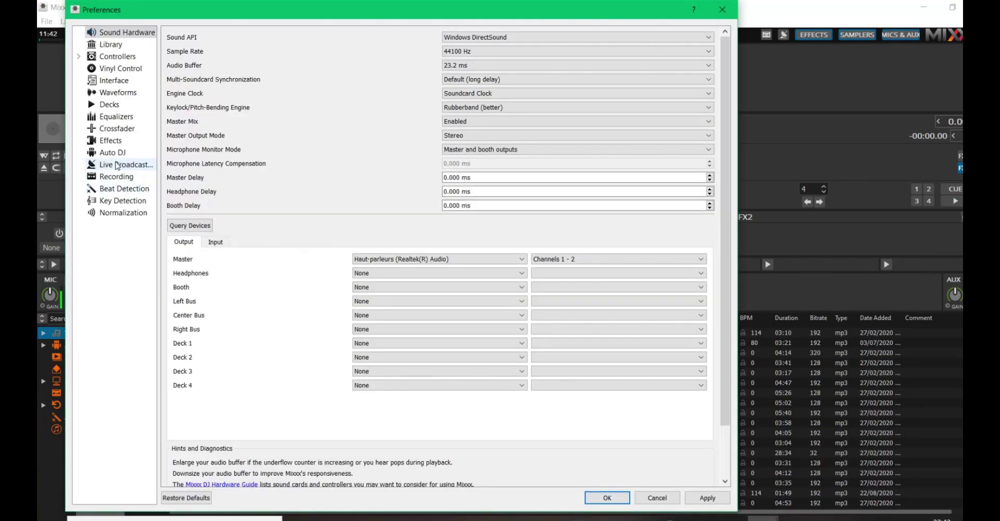
pyautogui.click(116, 166)
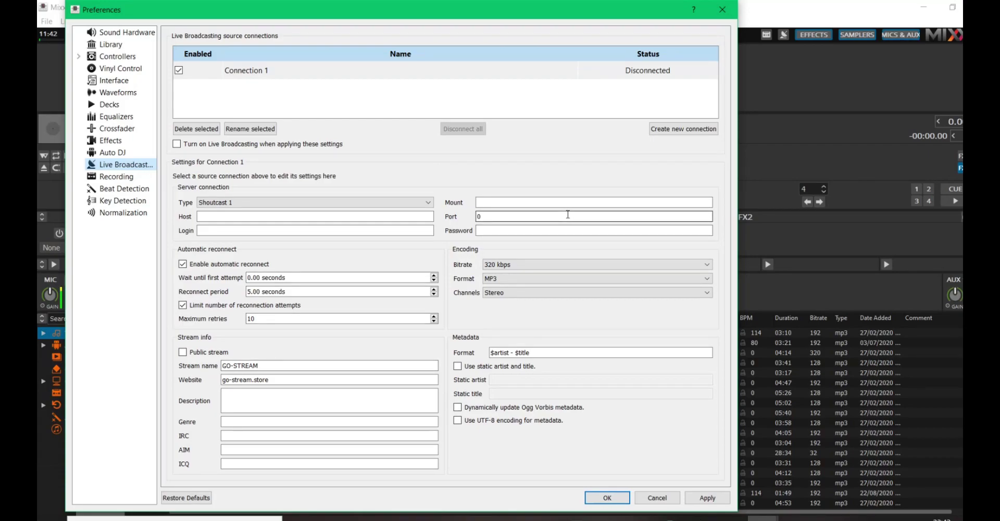
# Step: Switch to the Second Life notecard in Firestorm and copy the stream's server IP, 85.25.117.122
pyautogui.hotkey('alt', 'Tab')
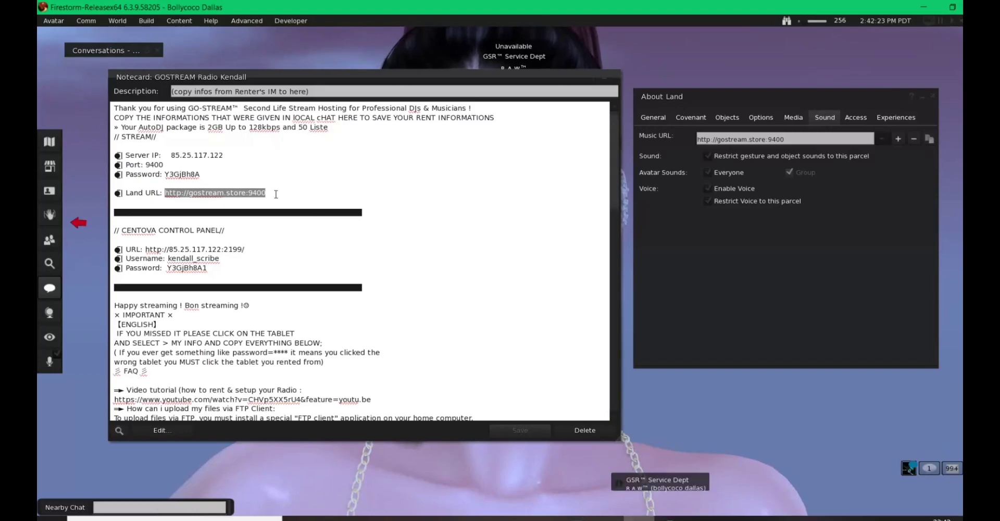
pyautogui.click(188, 169)
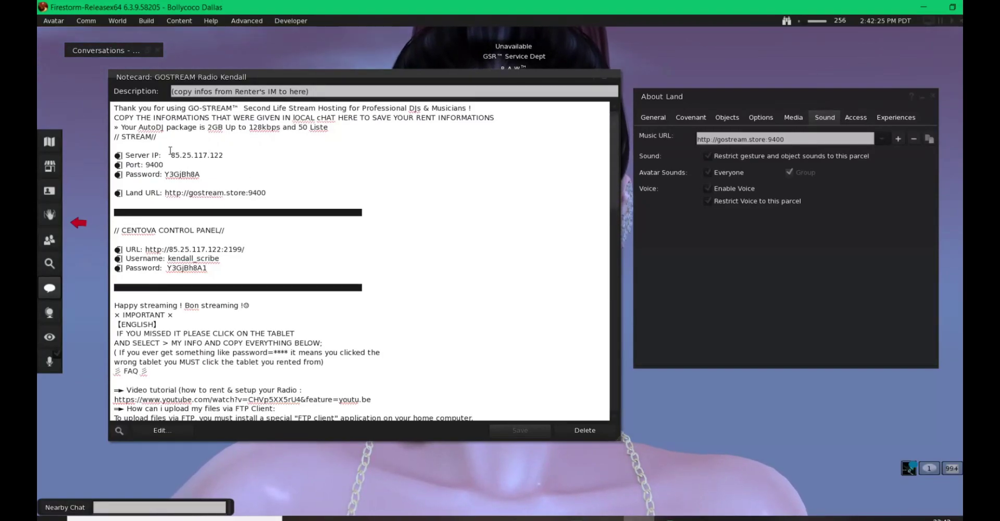
pyautogui.moveTo(117, 137); pyautogui.dragTo(262, 193)
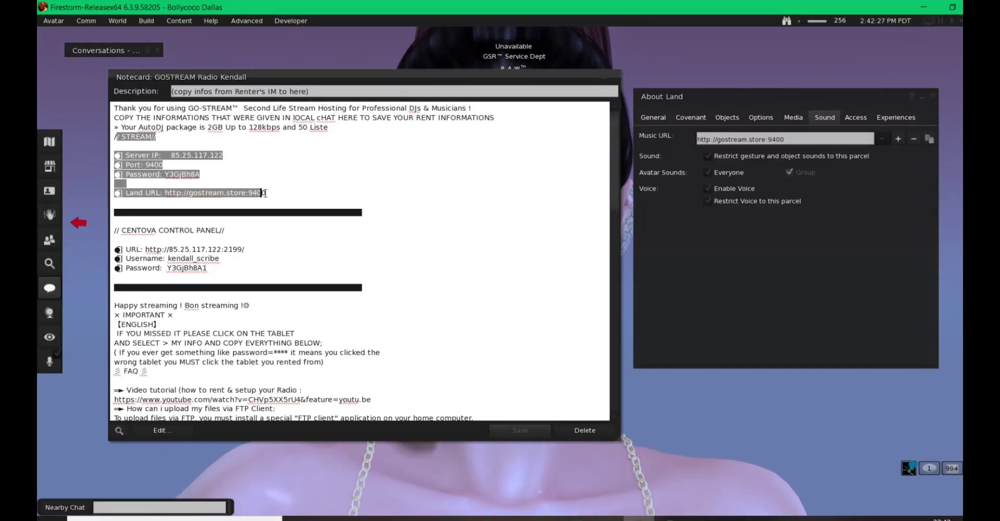
pyautogui.tripleClick(181, 230)
pyautogui.click(163, 165)
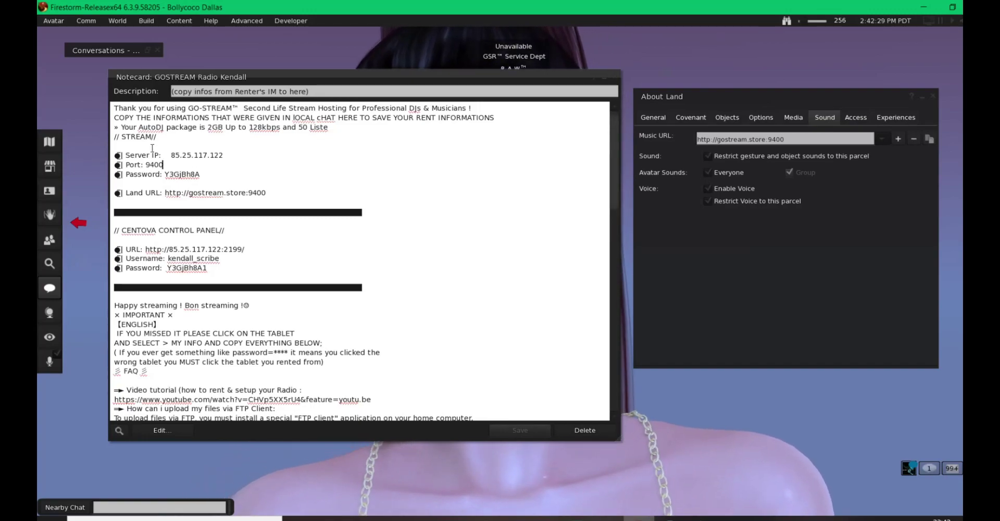
pyautogui.moveTo(172, 155); pyautogui.dragTo(222, 155)
pyautogui.hotkey('ctrl', 'c')
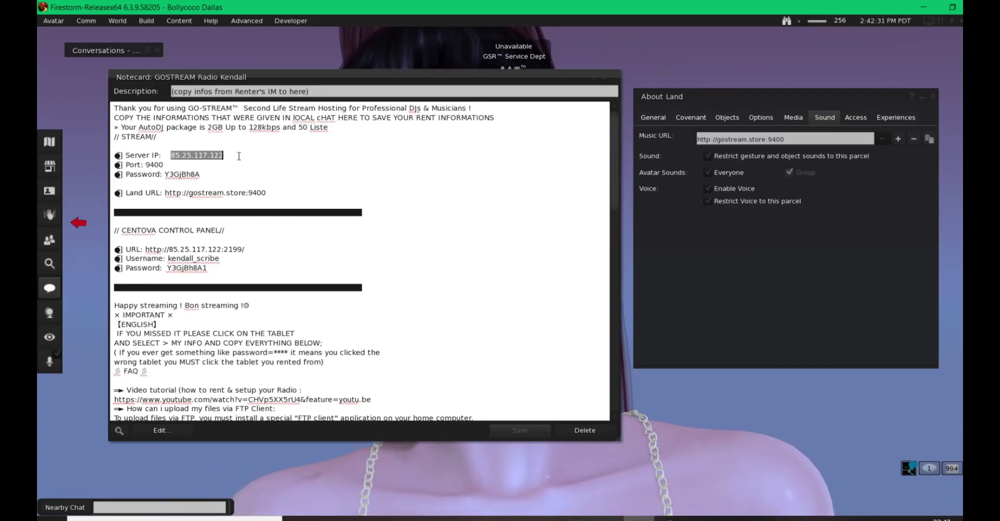
# Step: Return to the Mixxx preferences and set Connection 1's host, login and mount to 85.25.117.122
pyautogui.moveTo(755, 518)
pyautogui.click(917, 489)
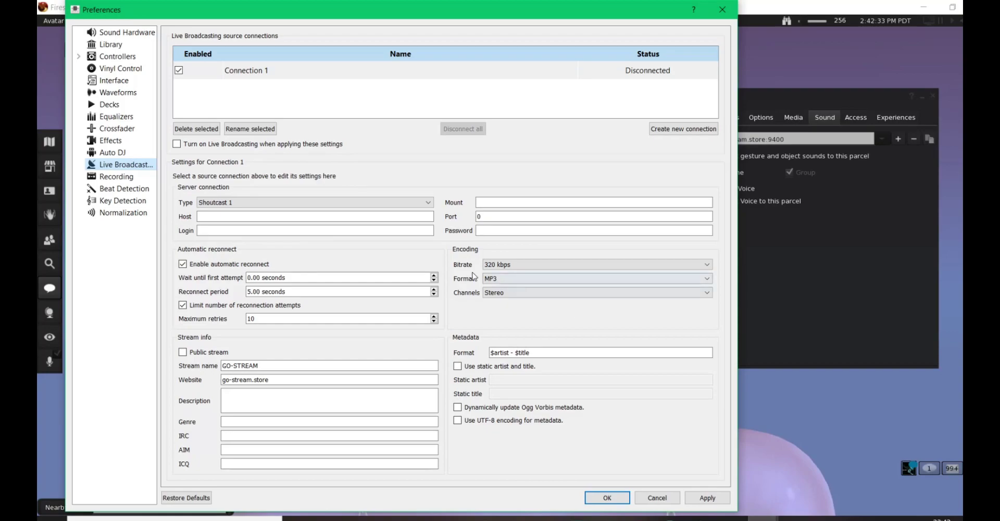
pyautogui.click(260, 216)
pyautogui.hotkey('ctrl', 'v')
pyautogui.click(223, 230)
pyautogui.hotkey('ctrl', 'v')
pyautogui.click(497, 202)
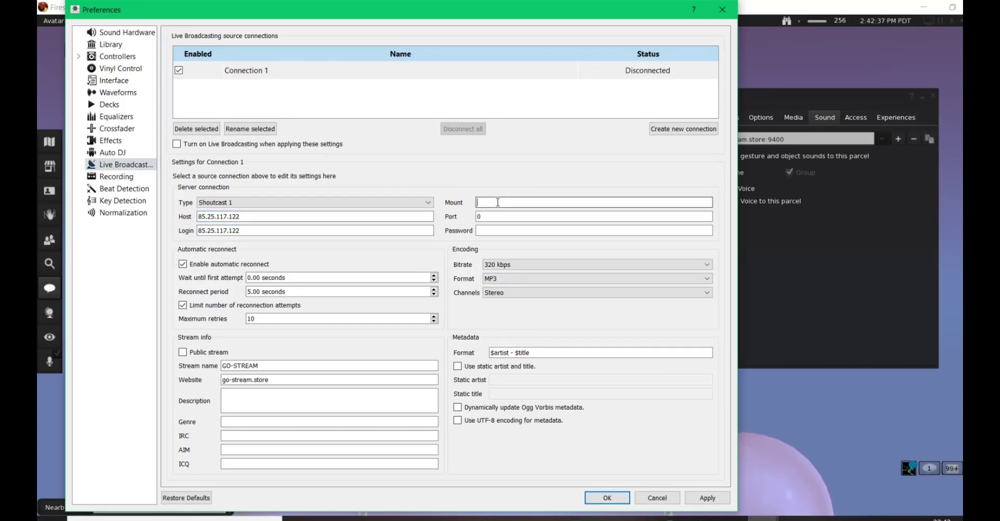
pyautogui.hotkey('ctrl', 'v')
# Step: Copy the stream port from the Firestorm notecard and set Connection 1's port in Mixxx to 9400
pyautogui.hotkey('alt', 'Tab')
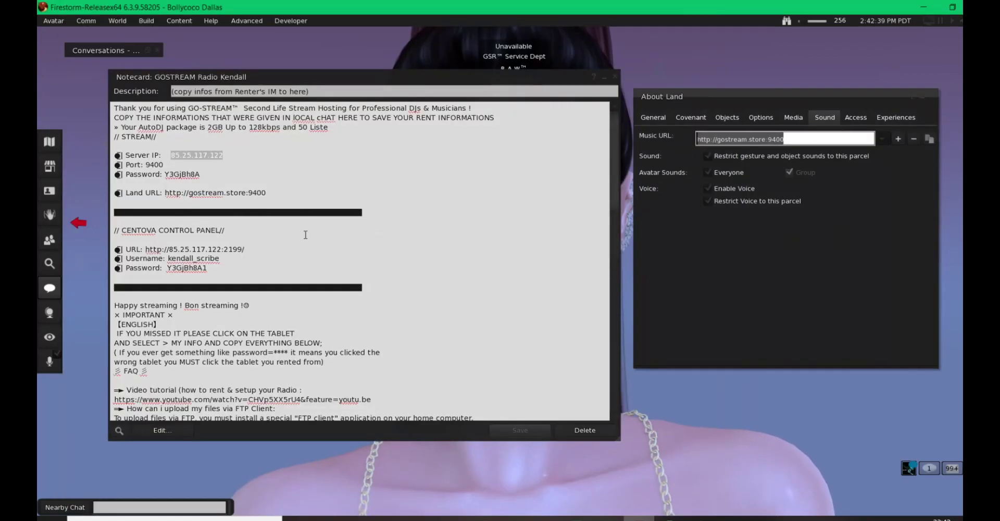
pyautogui.doubleClick(155, 164)
pyautogui.hotkey('ctrl', 'c')
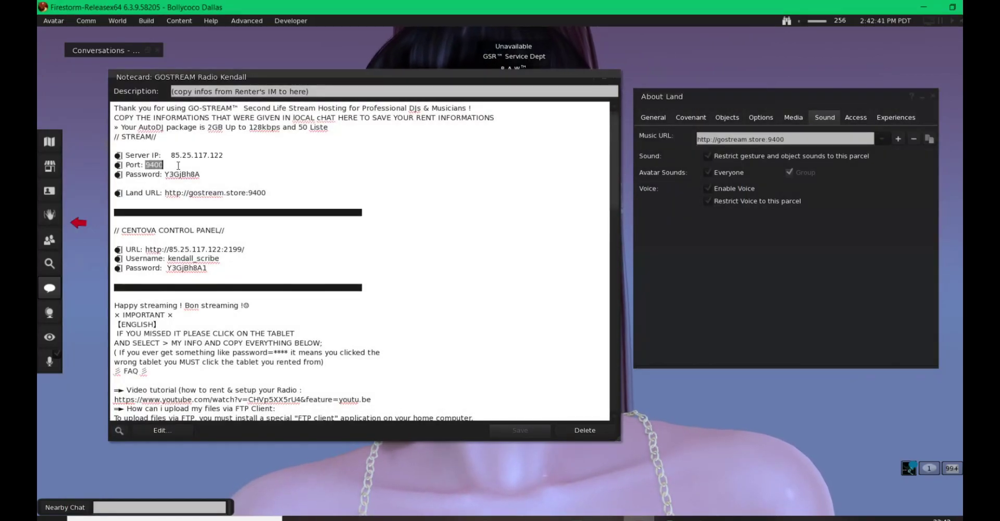
pyautogui.moveTo(763, 518)
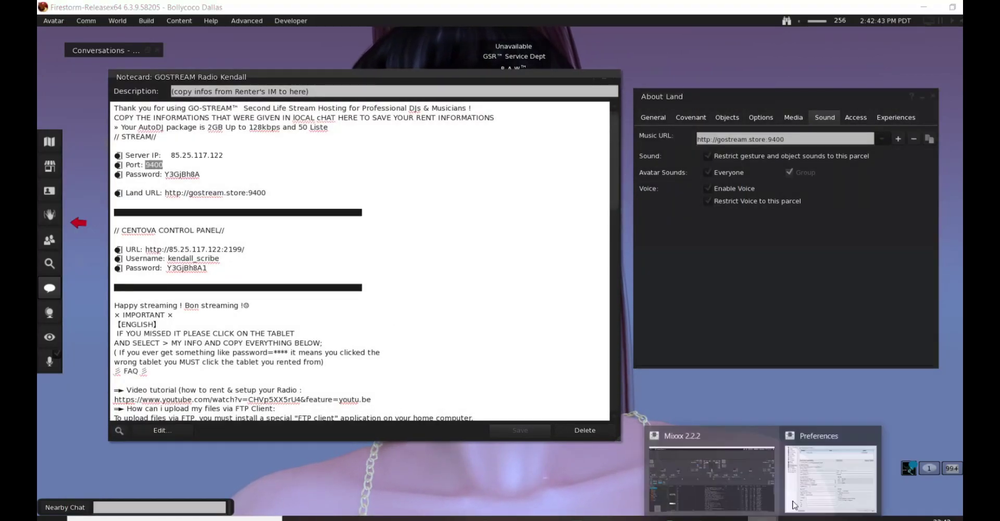
pyautogui.click(812, 453)
pyautogui.press('Tab')
pyautogui.hotkey('ctrl', 'v')
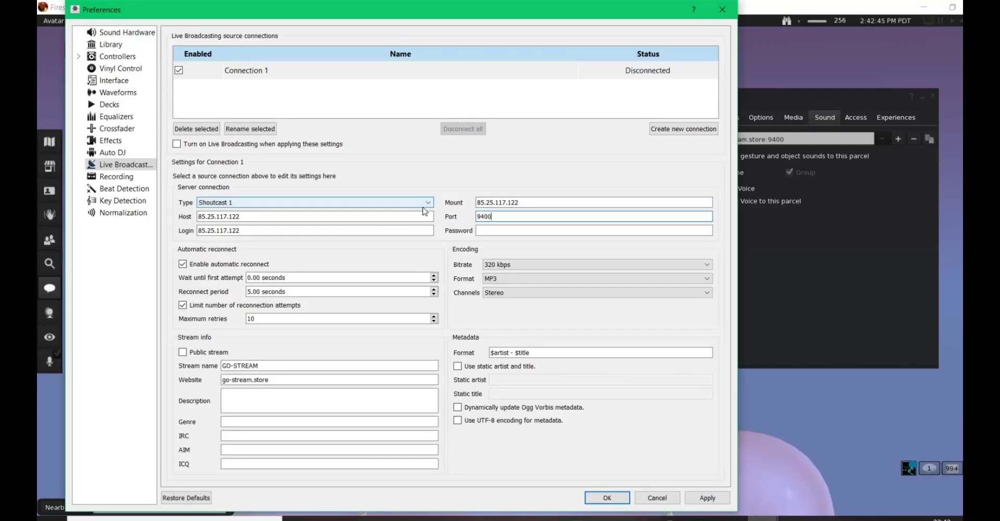
# Step: Copy the stream password from the Firestorm notecard and paste it into Connection 1's password field in Mixxx
pyautogui.click(639, 517)
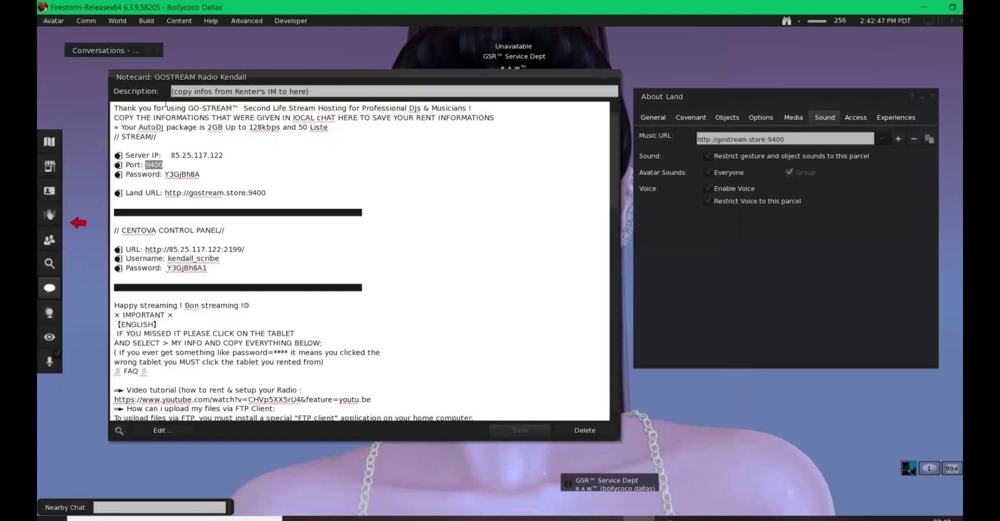
pyautogui.moveTo(166, 174); pyautogui.dragTo(199, 174)
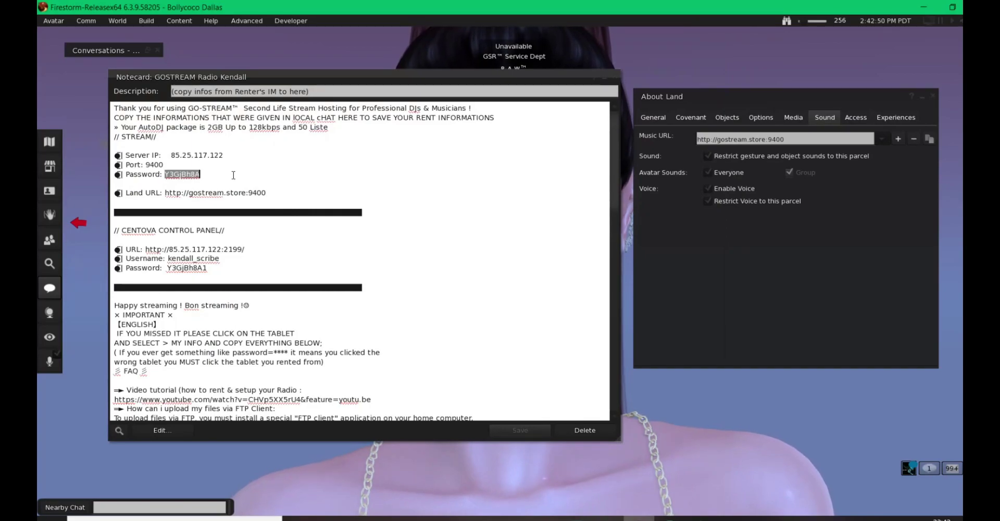
pyautogui.moveTo(763, 517)
pyautogui.click(832, 492)
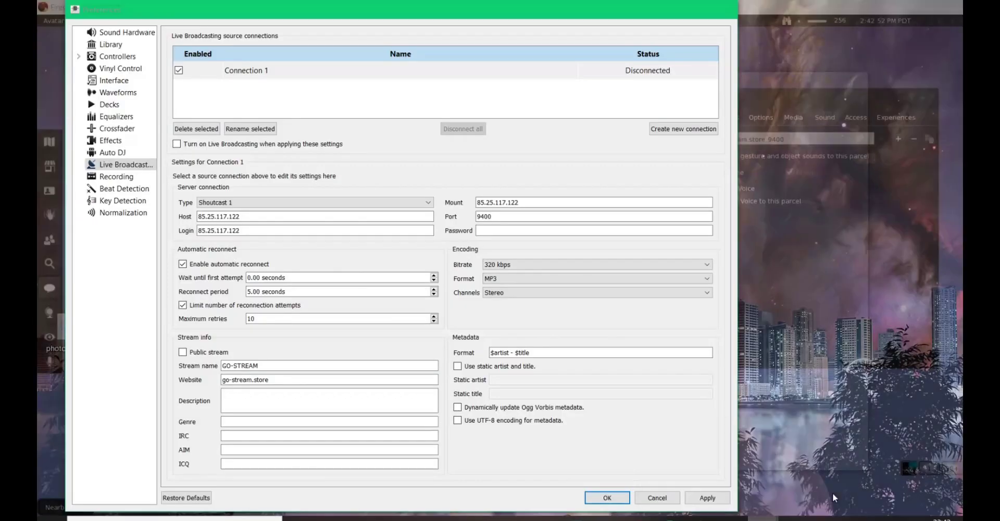
pyautogui.click(500, 230)
pyautogui.hotkey('ctrl', 'v')
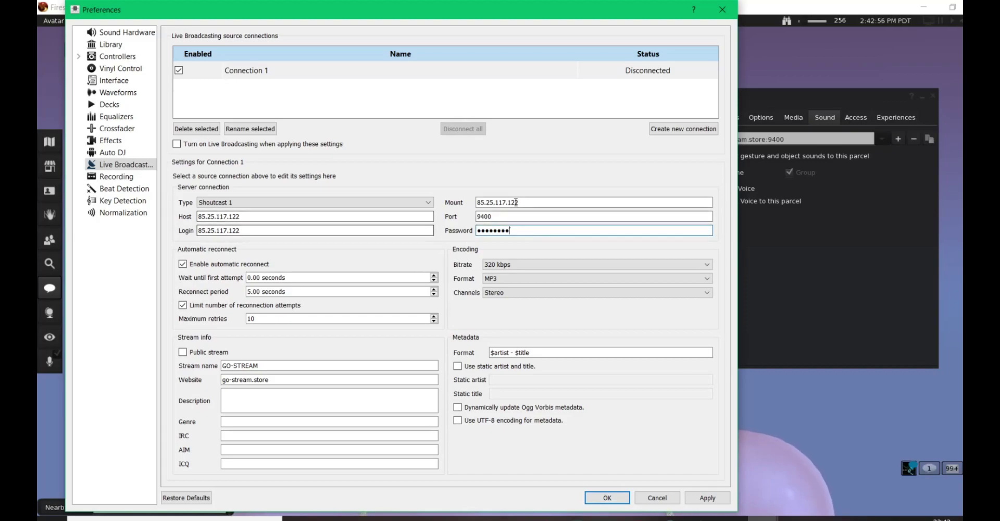
# Step: Set the encoding bitrate to 128 kbps, then apply and close the Live Broadcasting preferences
pyautogui.click(498, 265)
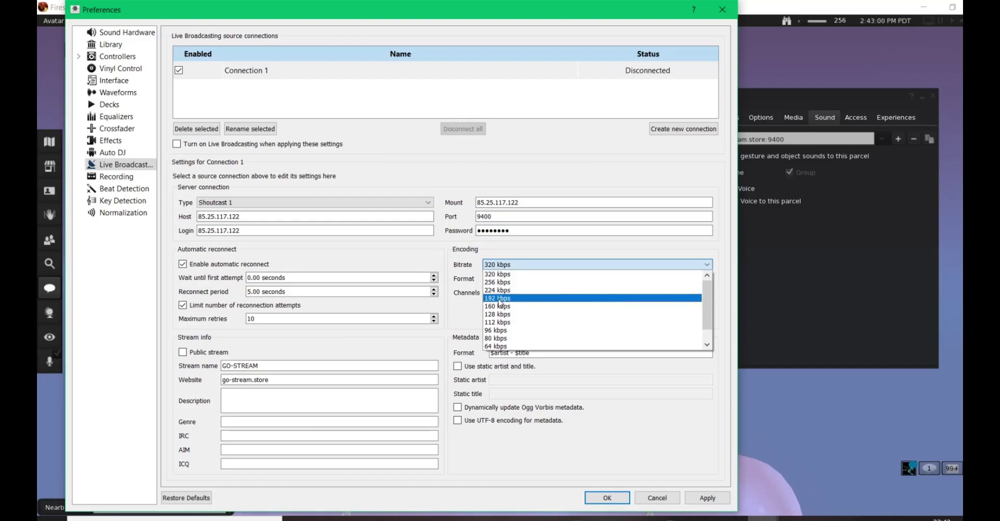
pyautogui.click(500, 315)
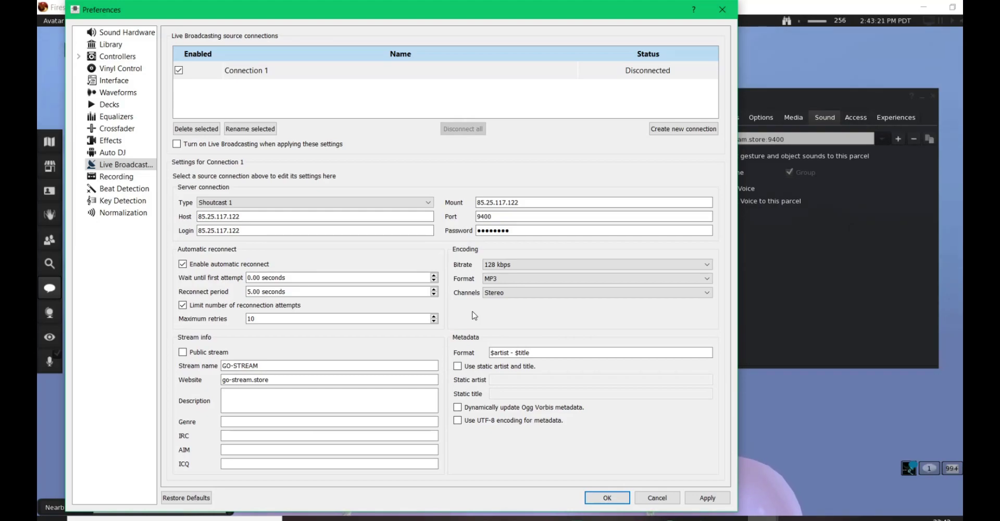
pyautogui.doubleClick(232, 365)
pyautogui.click(234, 365)
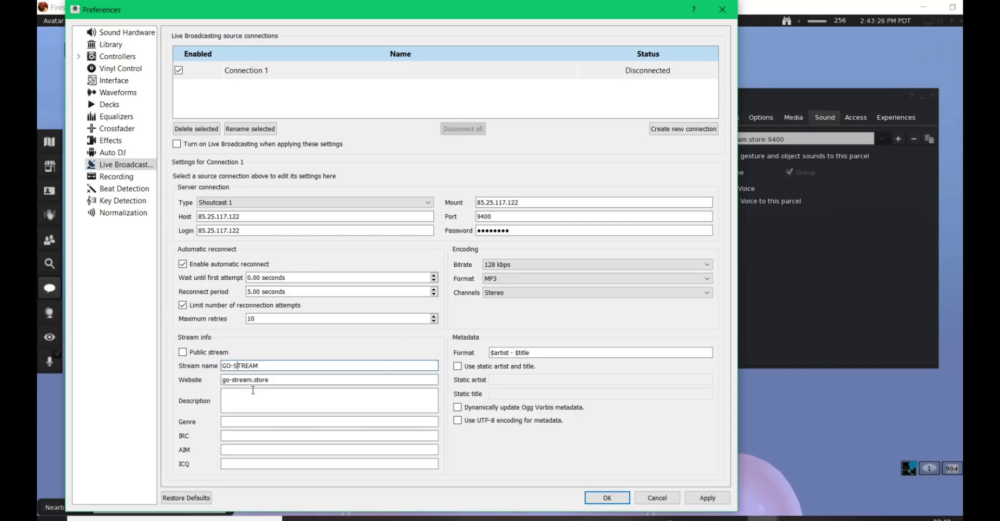
pyautogui.click(696, 501)
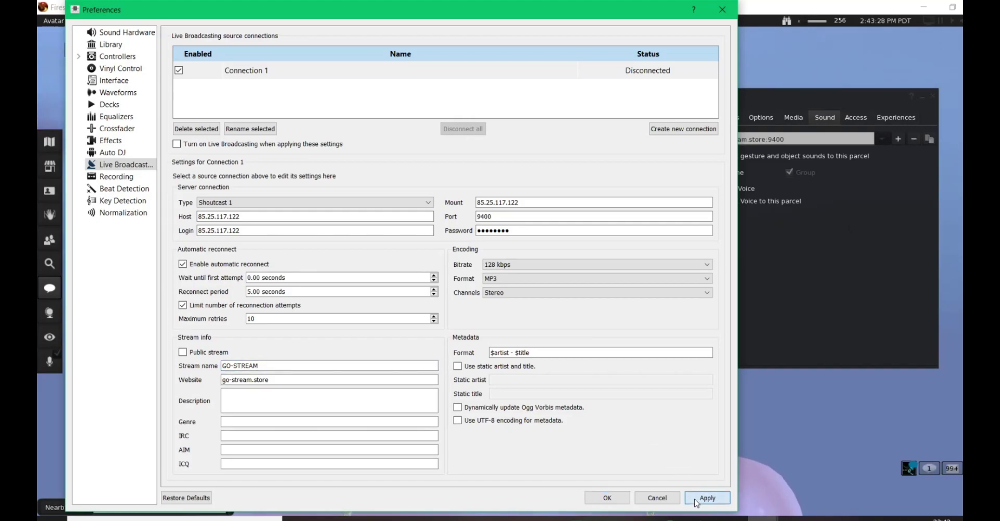
pyautogui.click(607, 498)
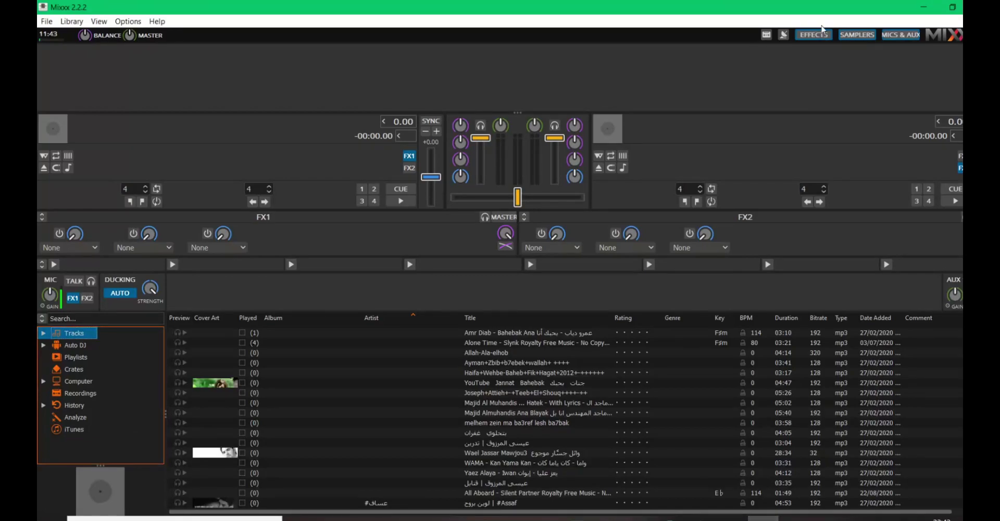
# Step: Turn on live broadcasting and open the Free Royalty folder under the computer's Music quick link in the library
pyautogui.click(785, 36)
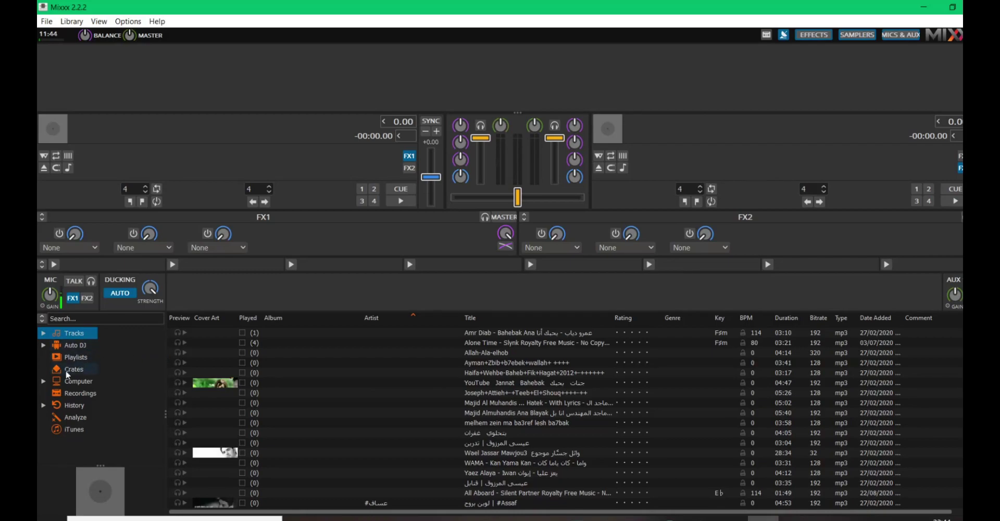
pyautogui.click(44, 381)
pyautogui.click(57, 393)
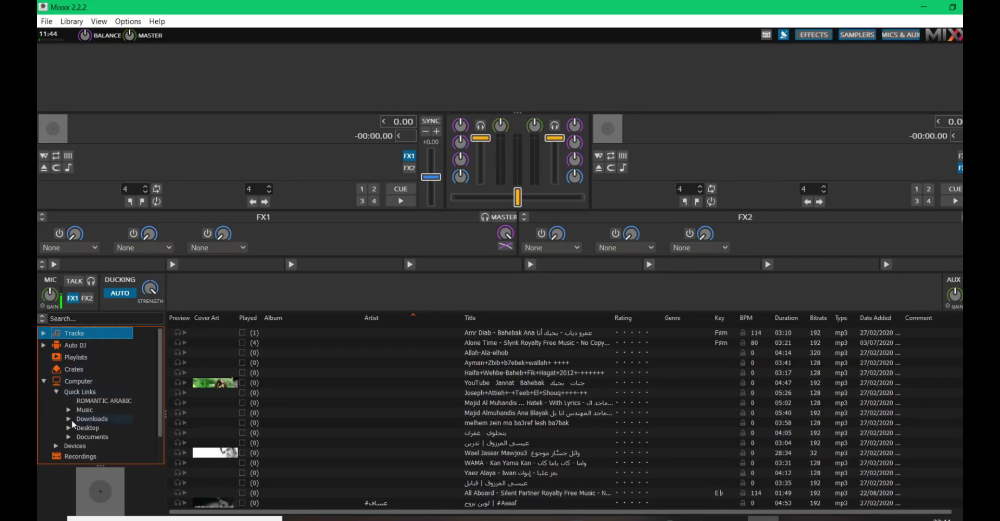
pyautogui.click(68, 409)
pyautogui.scroll(-3, 105, 427)
pyautogui.click(122, 403)
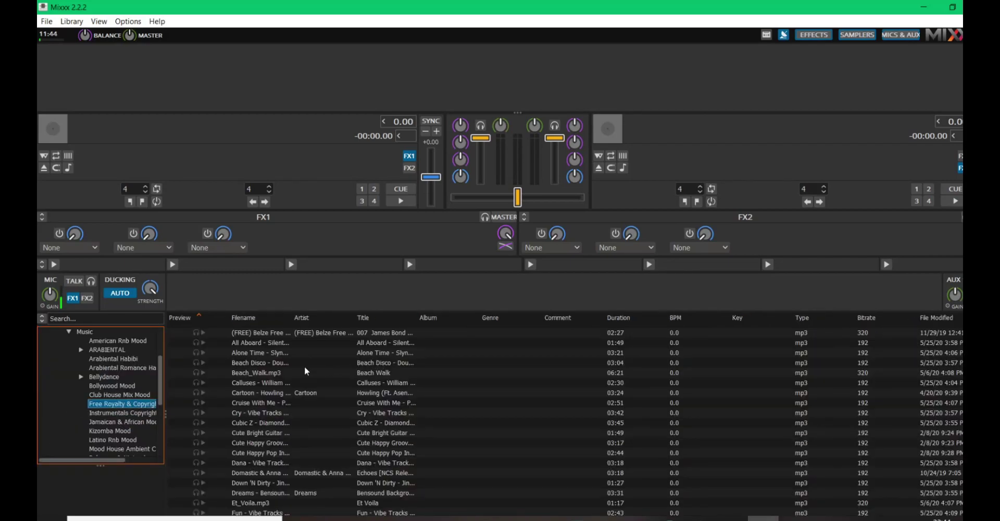
# Step: Load the Beach Disco track onto the first deck and start playing it
pyautogui.click(400, 364)
pyautogui.moveTo(263, 154); pyautogui.dragTo(263, 154)
pyautogui.press('d')
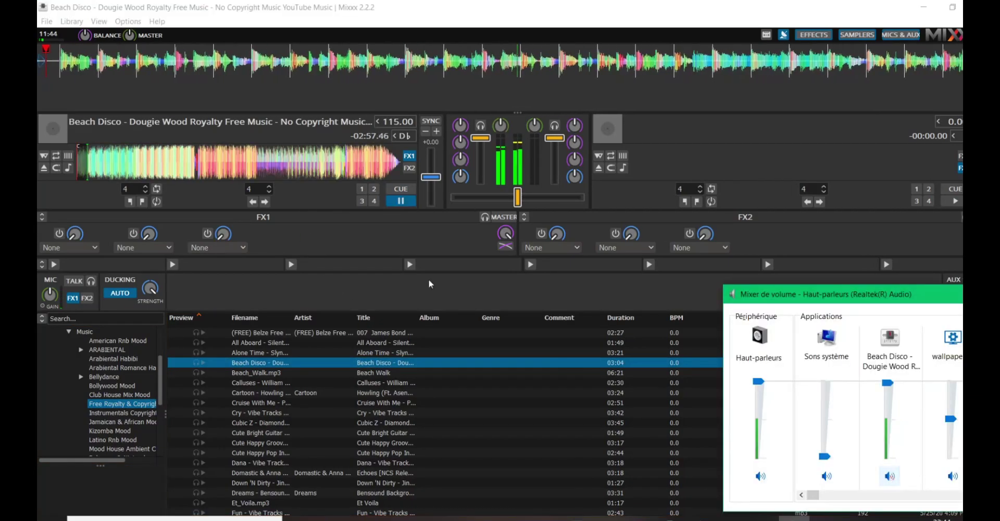
pyautogui.click(377, 223)
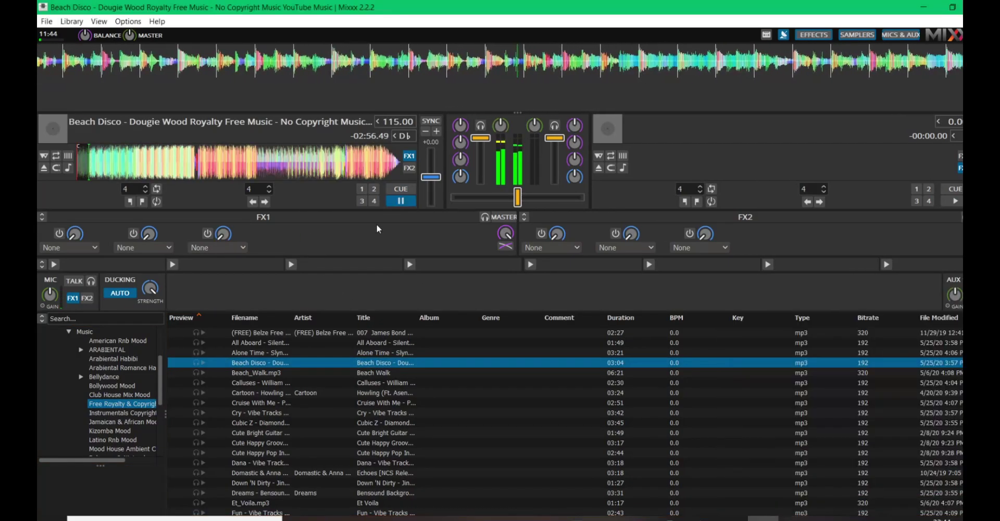
# Step: Turn the microphone's Talk on and off again, and mute Mixxx in the Windows volume mixer
pyautogui.click(74, 282)
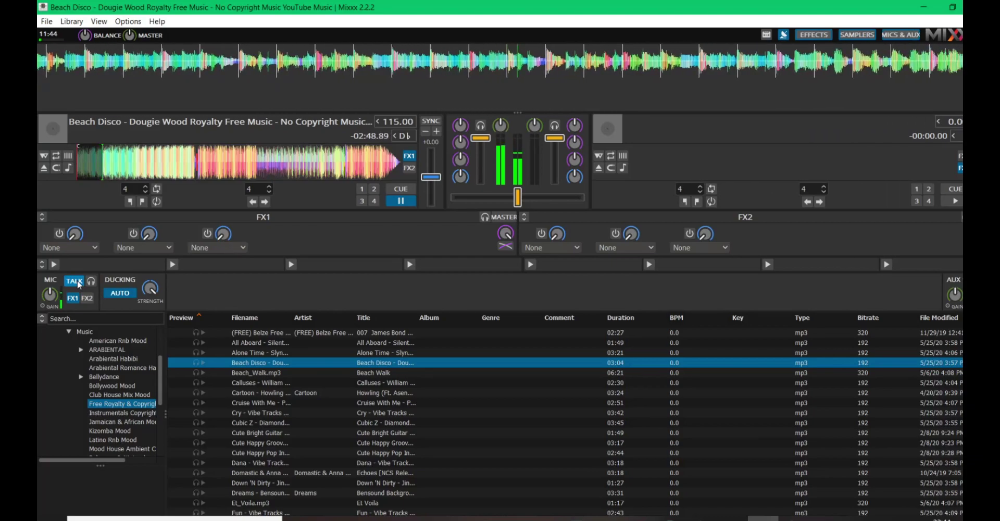
pyautogui.click(76, 281)
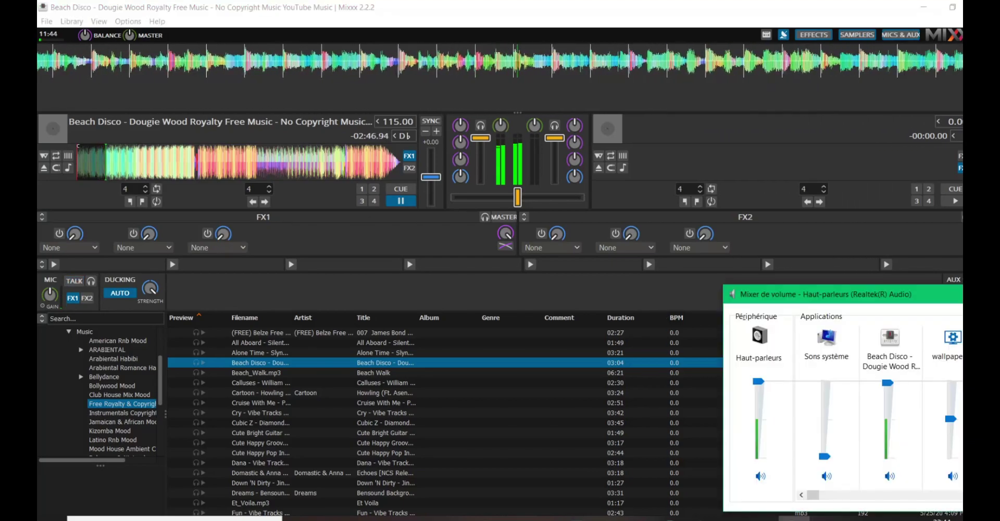
pyautogui.click(889, 476)
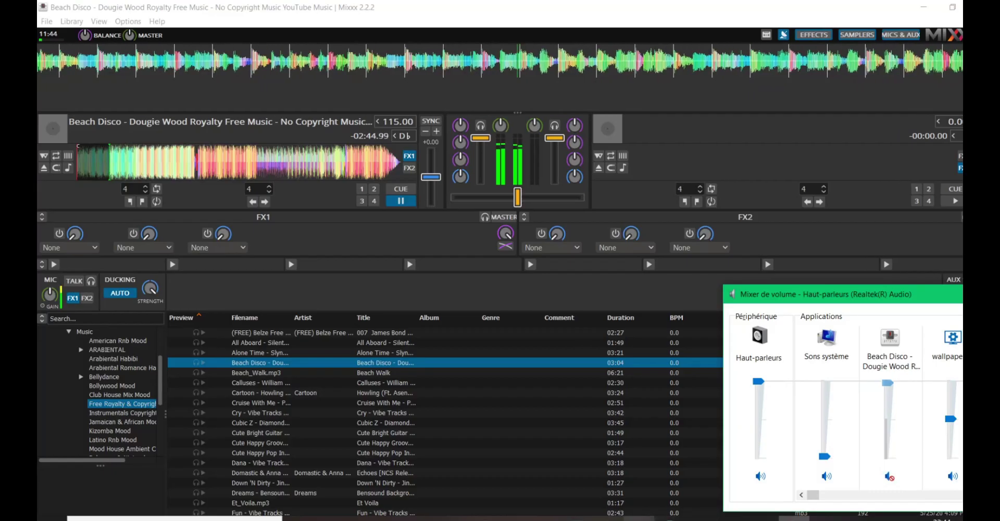
# Step: Switch to Firestorm and raise the Music volume to maximum to hear the live stream on the parcel
pyautogui.hotkey('alt', 'Tab')
pyautogui.moveTo(949, 17)
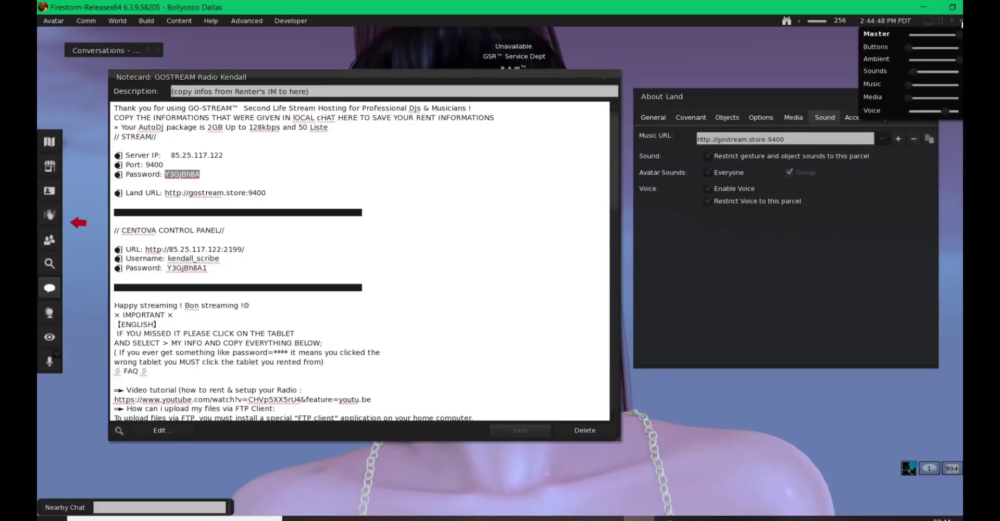
pyautogui.moveTo(924, 84); pyautogui.dragTo(960, 84)
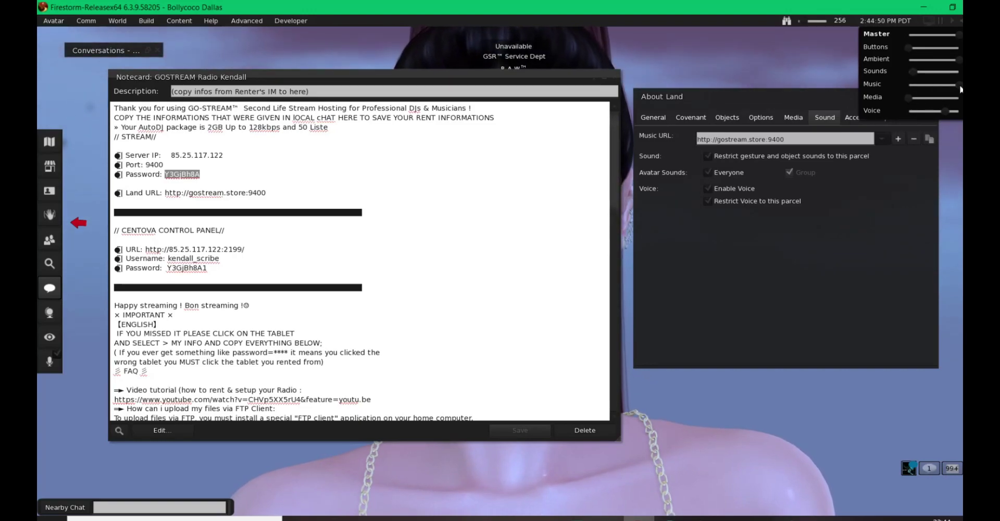
pyautogui.moveTo(781, 105)
pyautogui.mouseDown()
pyautogui.moveTo(759, 107)
pyautogui.moveTo(769, 108)
pyautogui.mouseUp()
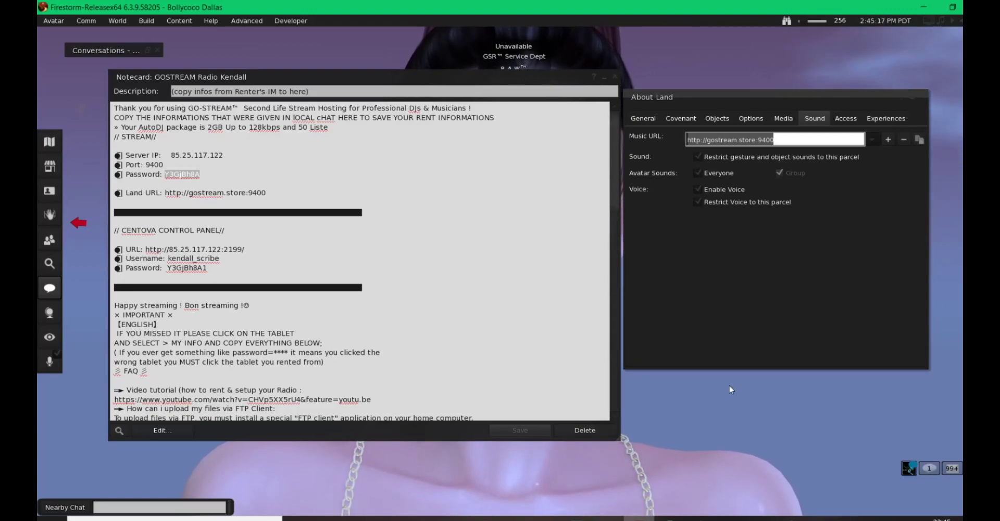
# Step: Switch to Mixxx, stop live broadcasting, and exit the program while the deck is still playing
pyautogui.hotkey('alt', 'Tab')
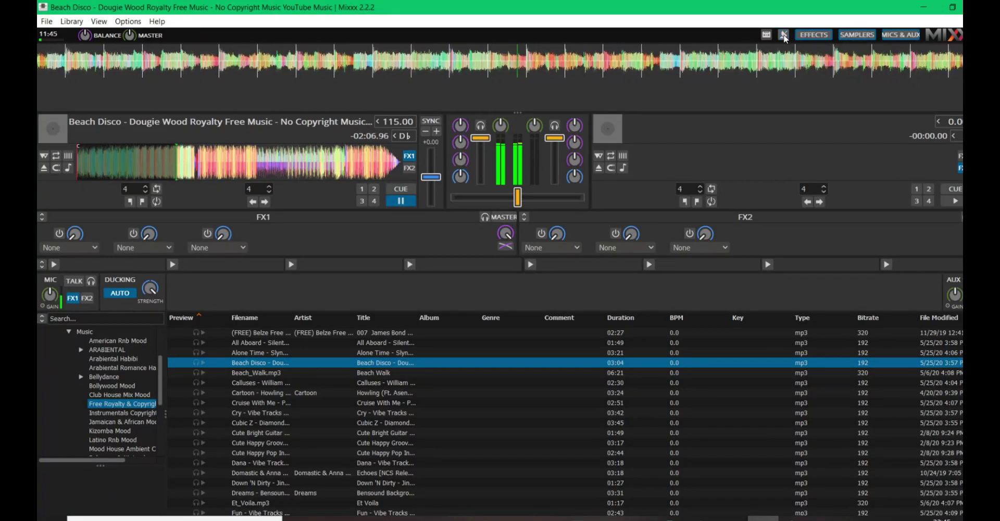
pyautogui.hotkey('alt', 'F4')
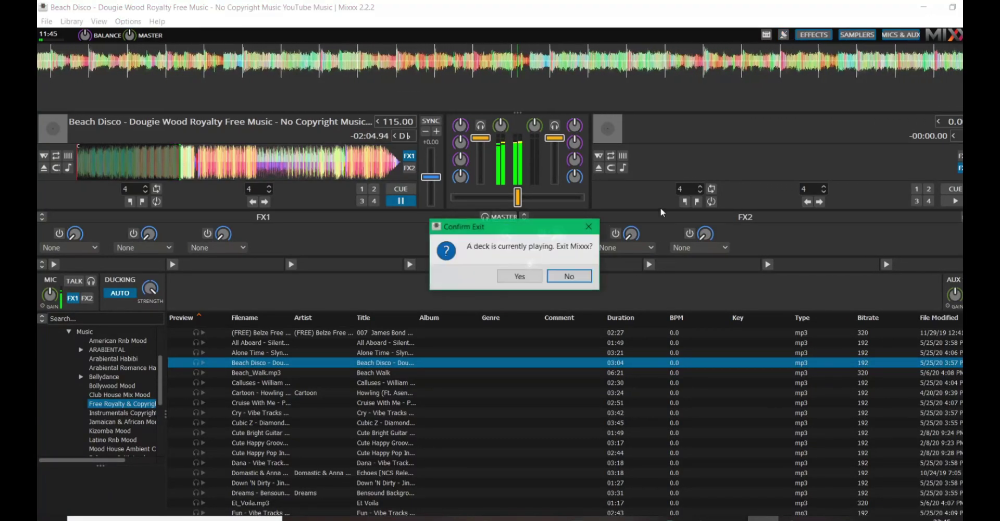
pyautogui.click(535, 276)
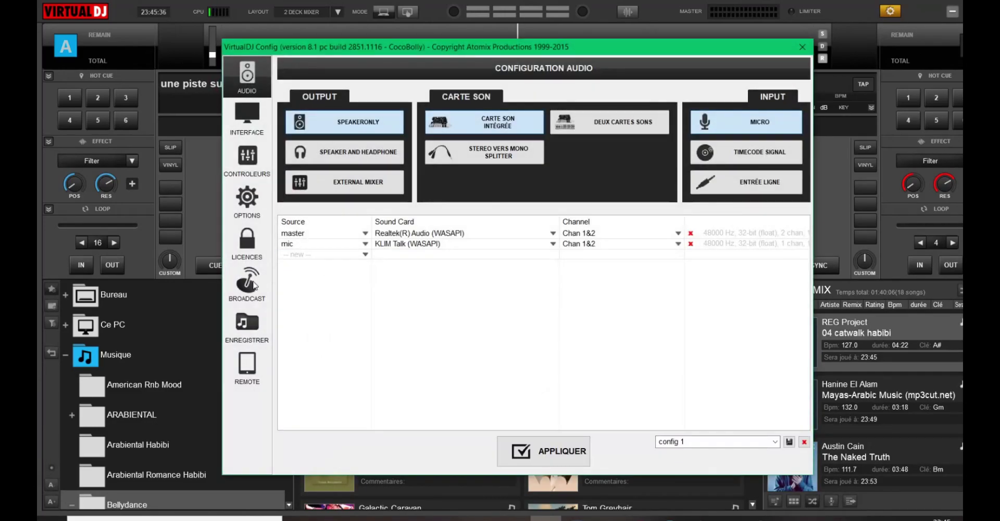
# Step: Switch to the VirtualDJ configuration and open its Broadcast settings
pyautogui.click(248, 284)
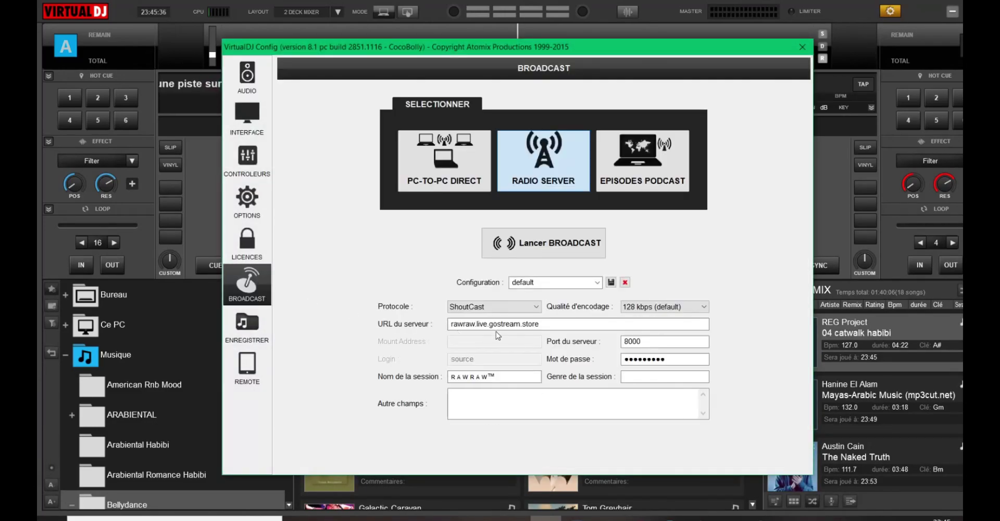
# Step: Copy the server IP from the Firestorm notecard into VirtualDJ's broadcast server URL as 85.25.117.122, and set the server port to 9400
pyautogui.click(643, 474)
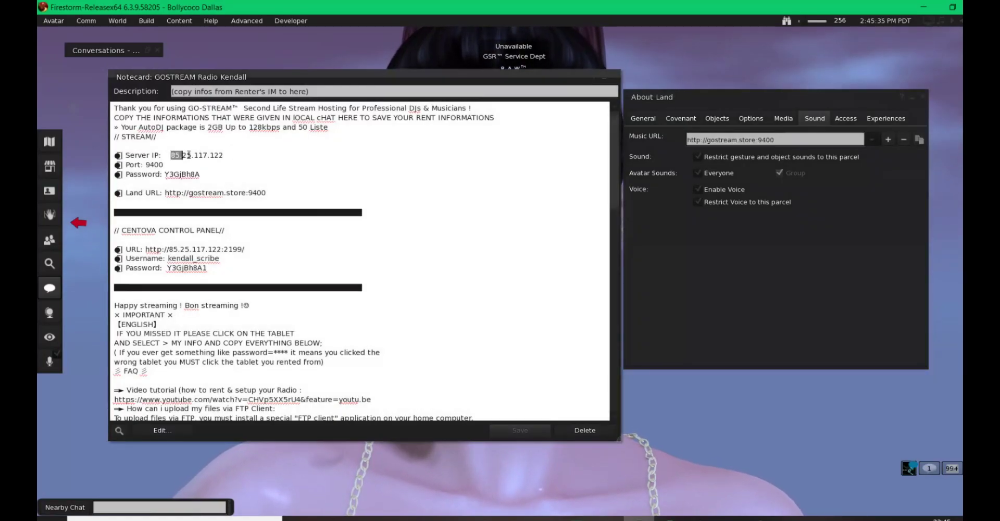
pyautogui.moveTo(171, 155); pyautogui.dragTo(223, 154)
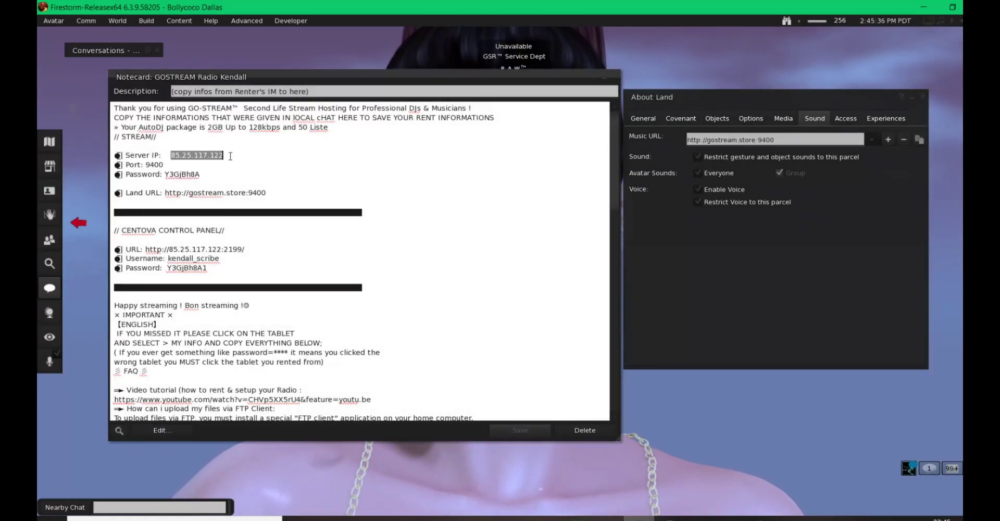
pyautogui.hotkey('alt', 'Tab')
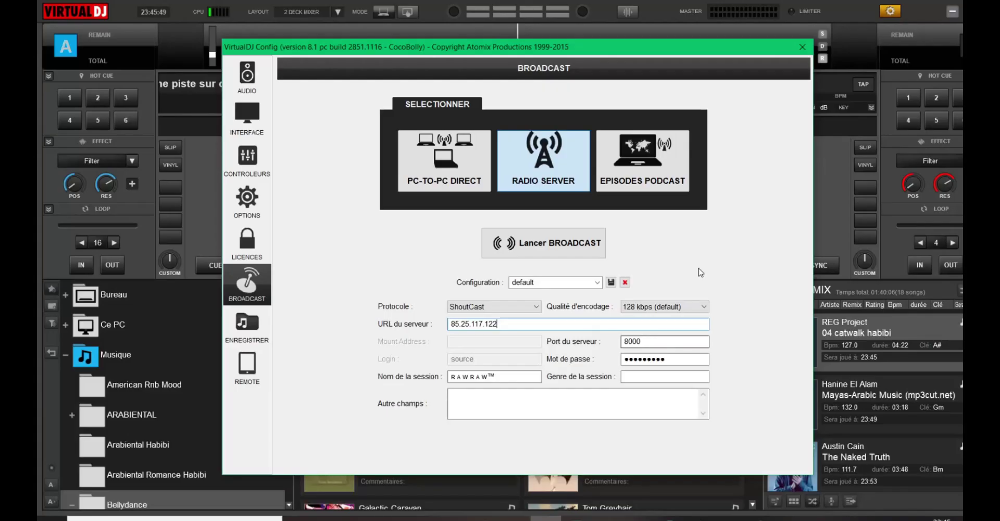
pyautogui.doubleClick(659, 340)
pyautogui.write('9400')
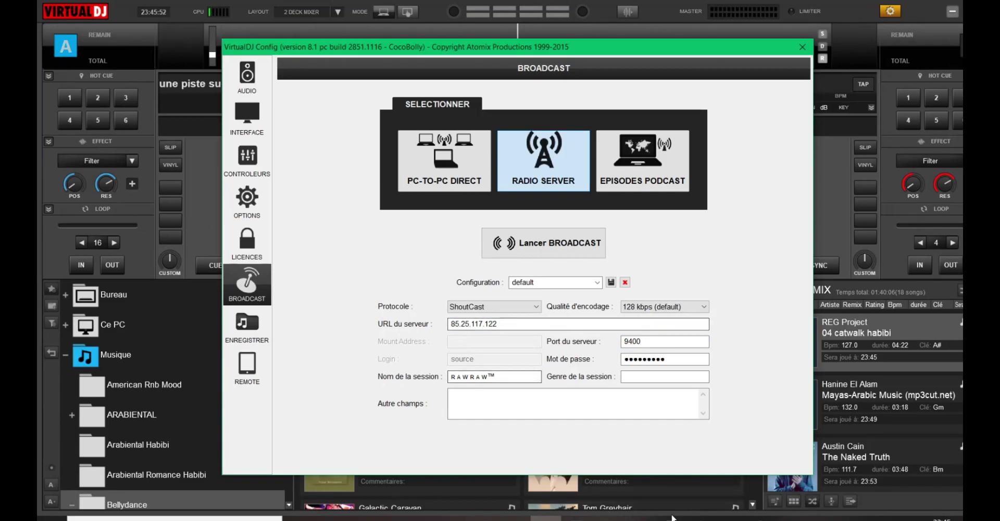
# Step: Copy the stream password from the Firestorm notecard and paste it into VirtualDJ's broadcast password field
pyautogui.hotkey('alt', 'Tab')
pyautogui.moveTo(165, 174); pyautogui.dragTo(214, 171)
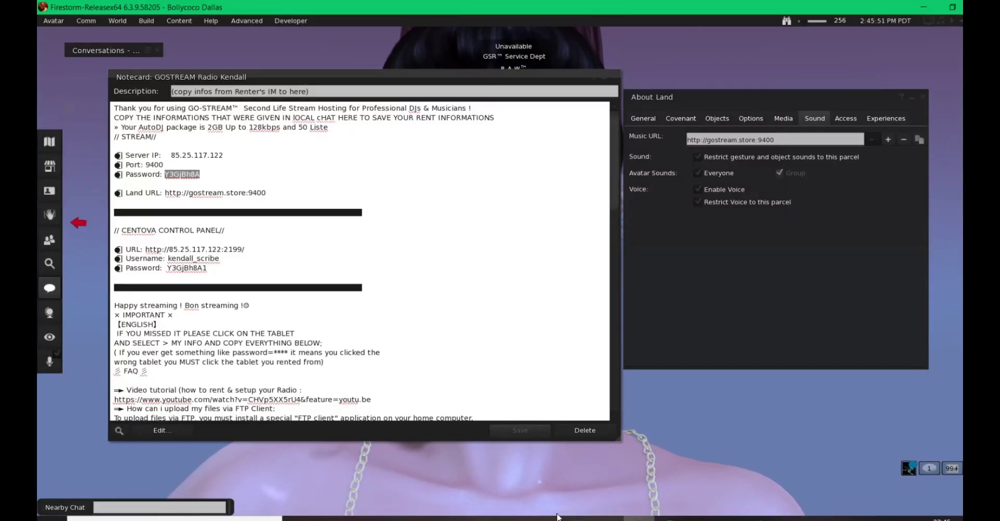
pyautogui.click(558, 515)
pyautogui.doubleClick(672, 355)
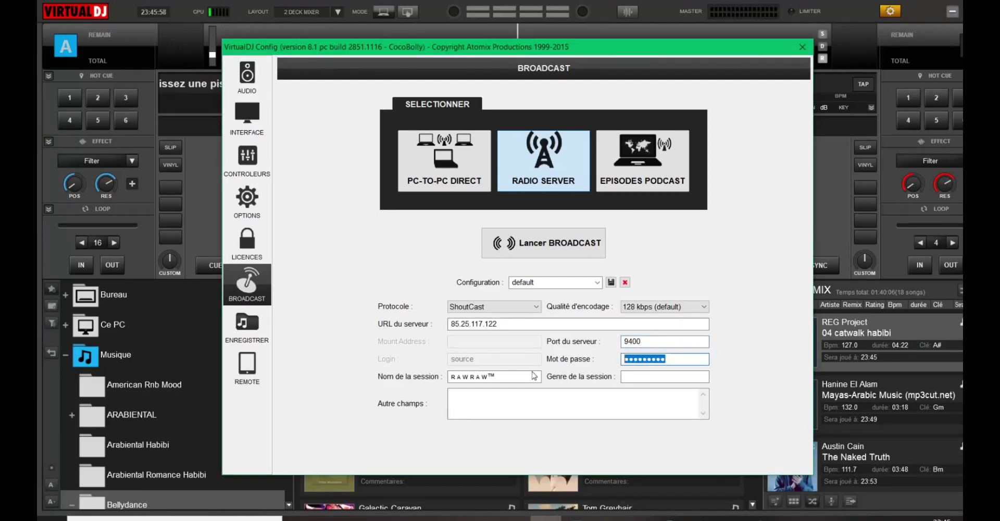
# Step: Start the radio server broadcast and close the VirtualDJ configuration
pyautogui.click(521, 242)
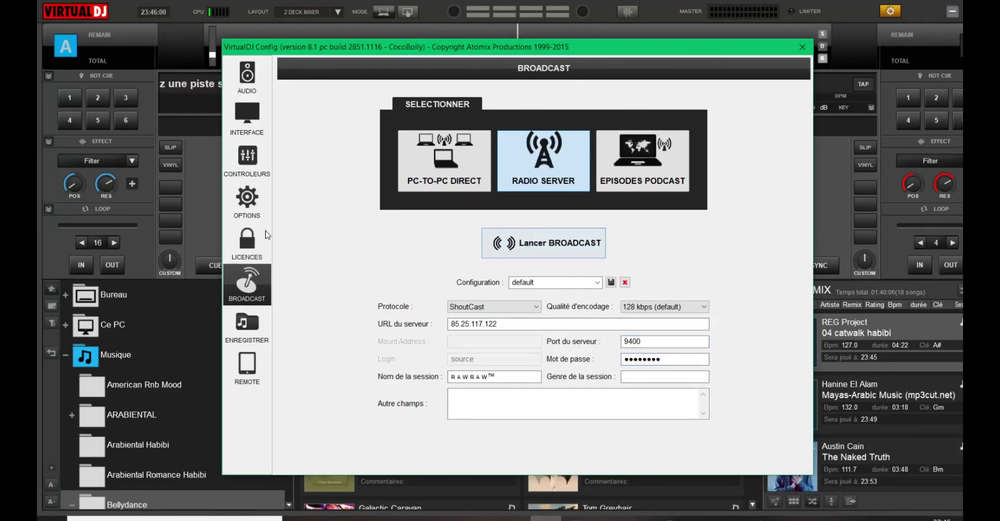
pyautogui.click(823, 167)
pyautogui.click(800, 47)
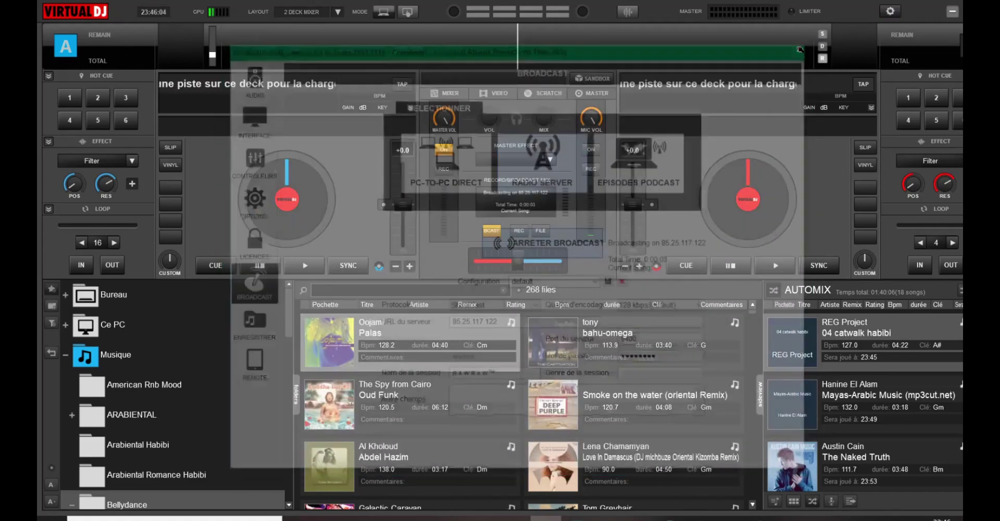
# Step: Load Beach Walk from the Free Royalty & Copyright for Youtube folder onto the first deck and play it
pyautogui.scroll(-5, 283, 330)
pyautogui.scroll(-4, 271, 359)
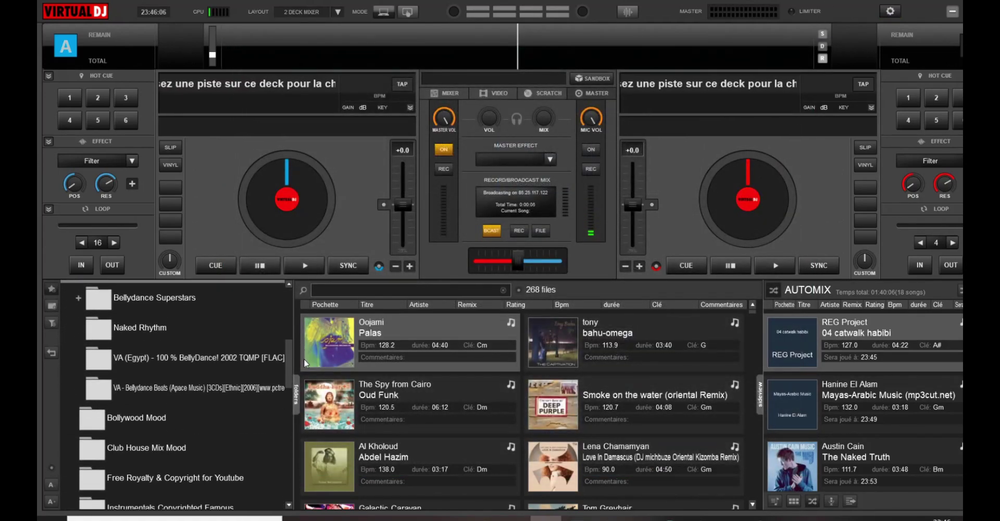
pyautogui.click(208, 380)
pyautogui.moveTo(473, 442); pyautogui.dragTo(292, 120)
pyautogui.click(305, 265)
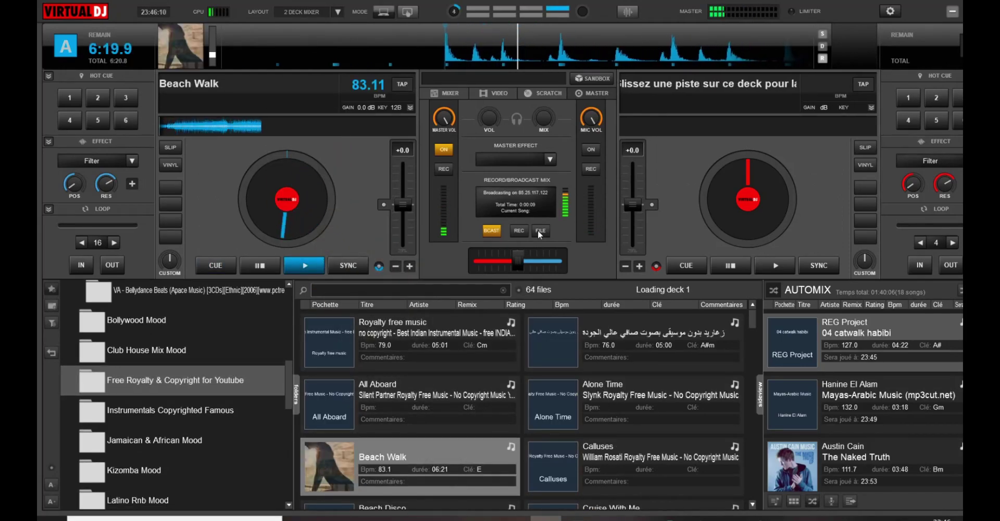
# Step: Try deck A's Filter effect in the mixer view, and return to the master section to switch the microphone off
pyautogui.click(443, 93)
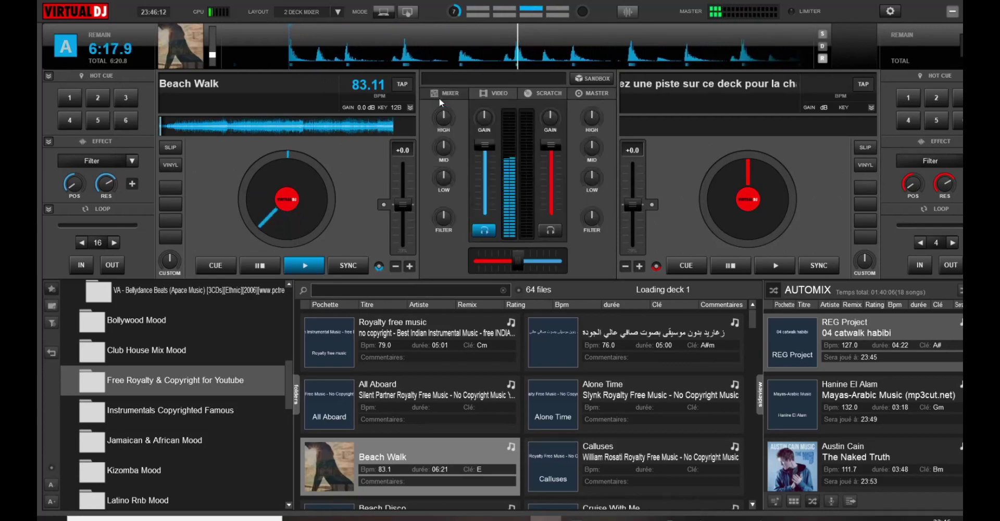
pyautogui.click(95, 164)
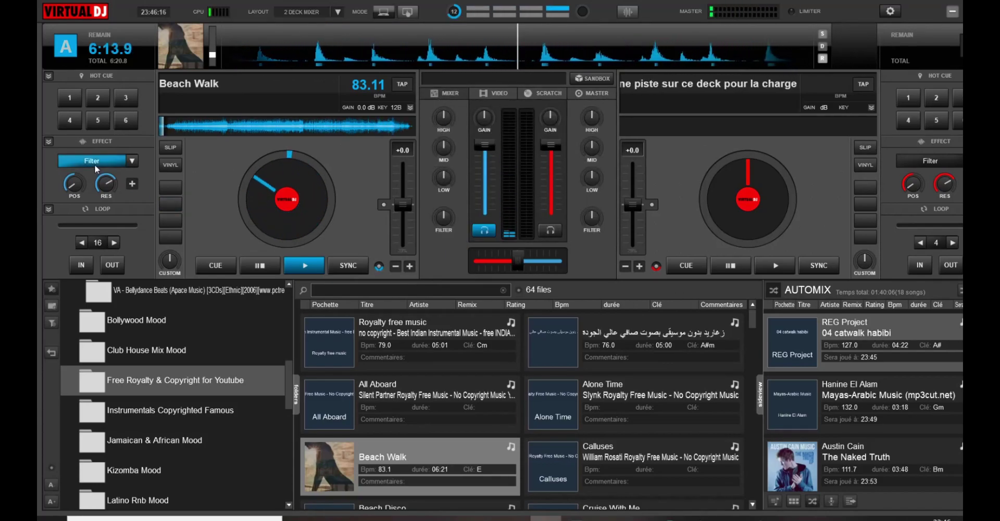
pyautogui.click(95, 164)
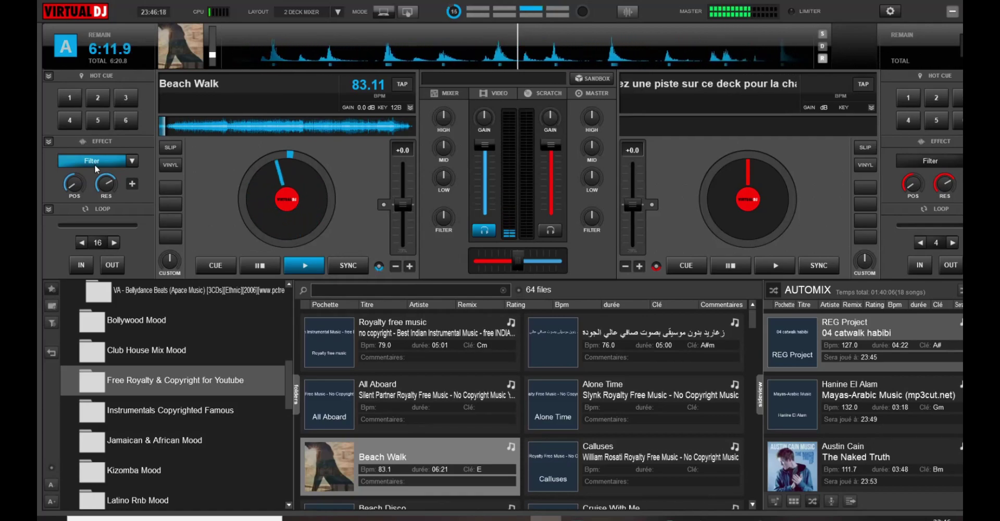
pyautogui.click(578, 94)
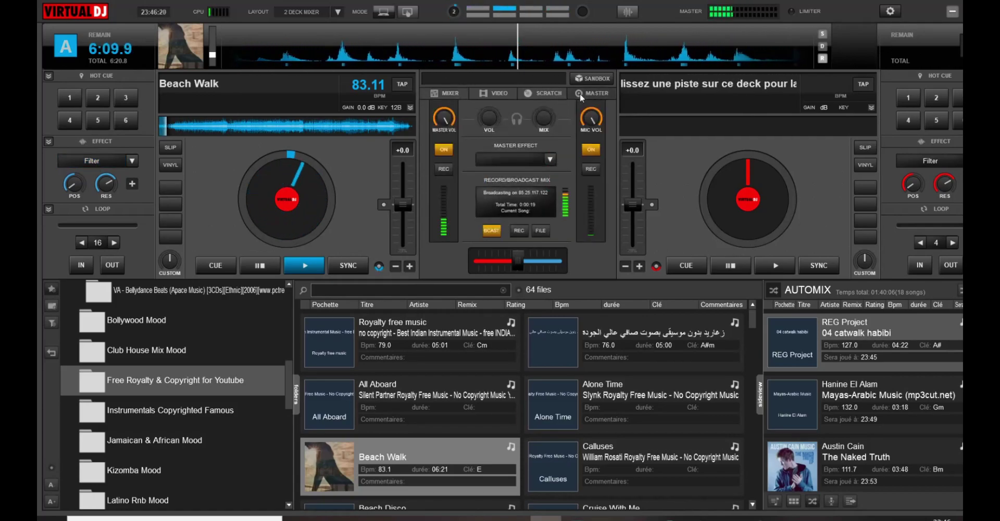
pyautogui.click(591, 150)
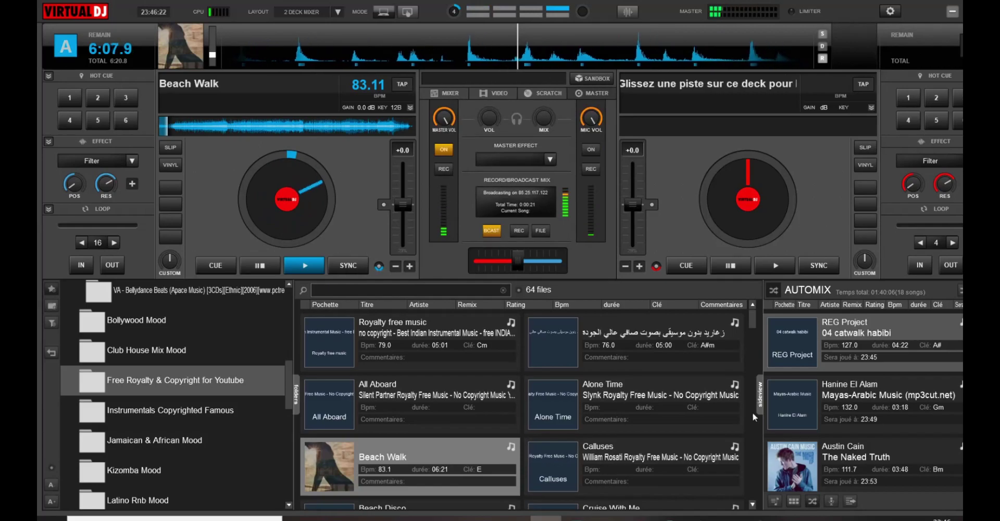
# Step: Mute VirtualDJ in the Windows volume mixer
pyautogui.click(824, 501)
pyautogui.moveTo(823, 501); pyautogui.dragTo(960, 501)
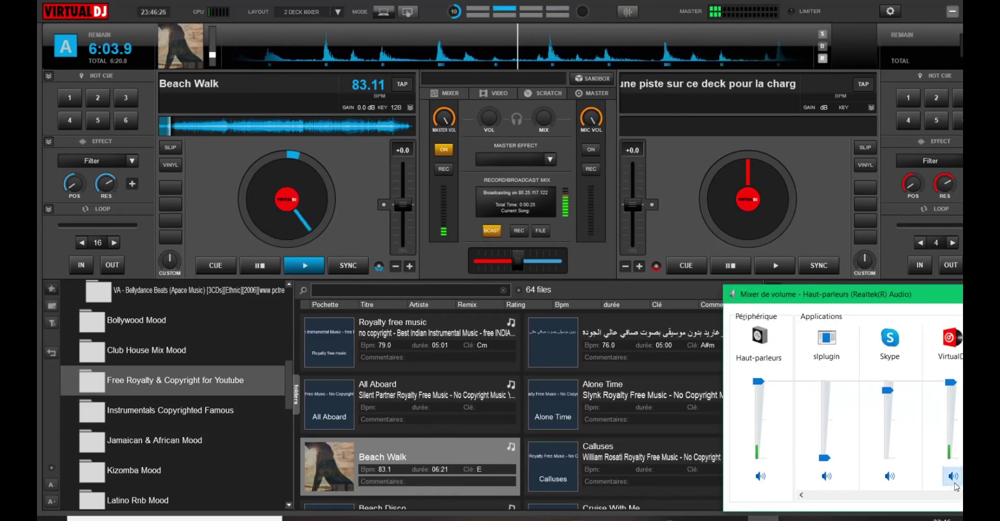
# Step: Switch to Firestorm, play the parcel's music stream to hear the VirtualDJ broadcast, and hide the viewer interface
pyautogui.click(952, 11)
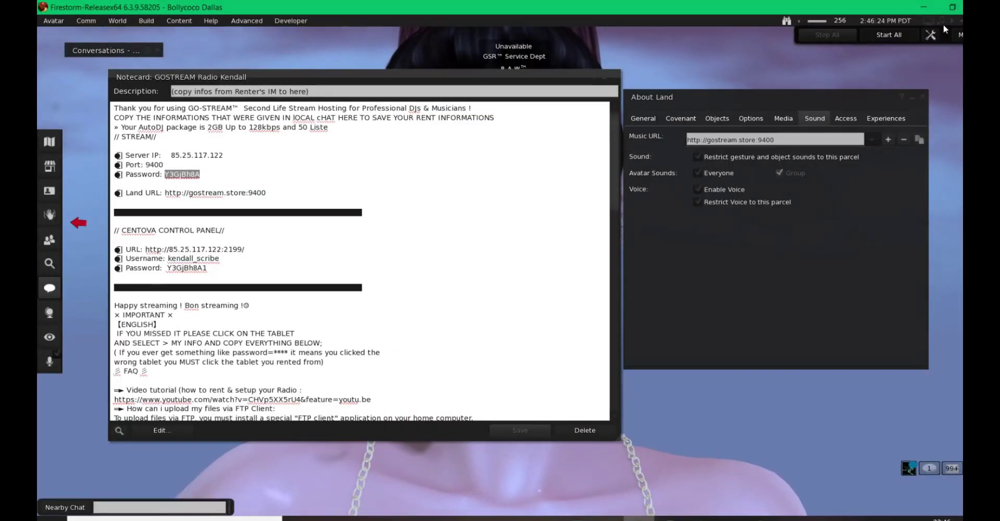
pyautogui.click(941, 21)
pyautogui.moveTo(952, 21)
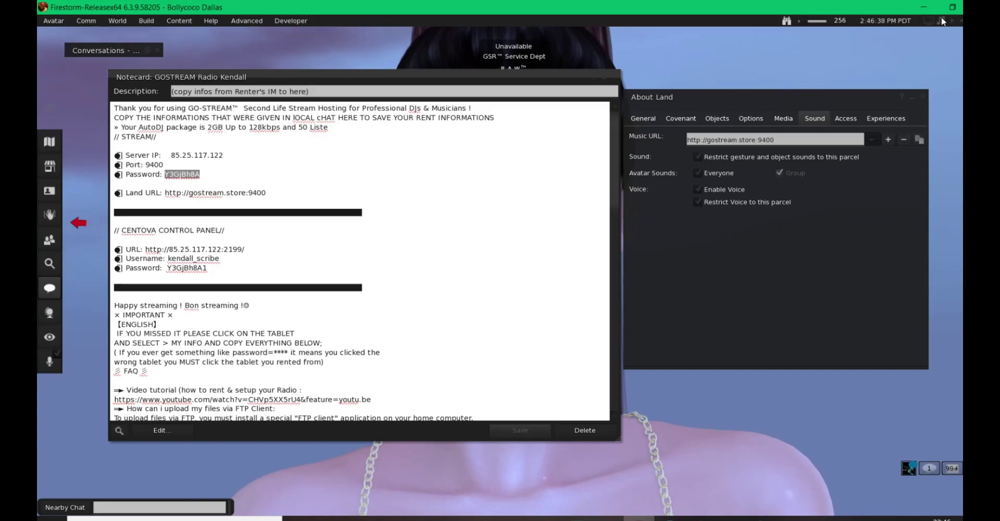
pyautogui.hotkey('ctrl', 'alt', 'F1')
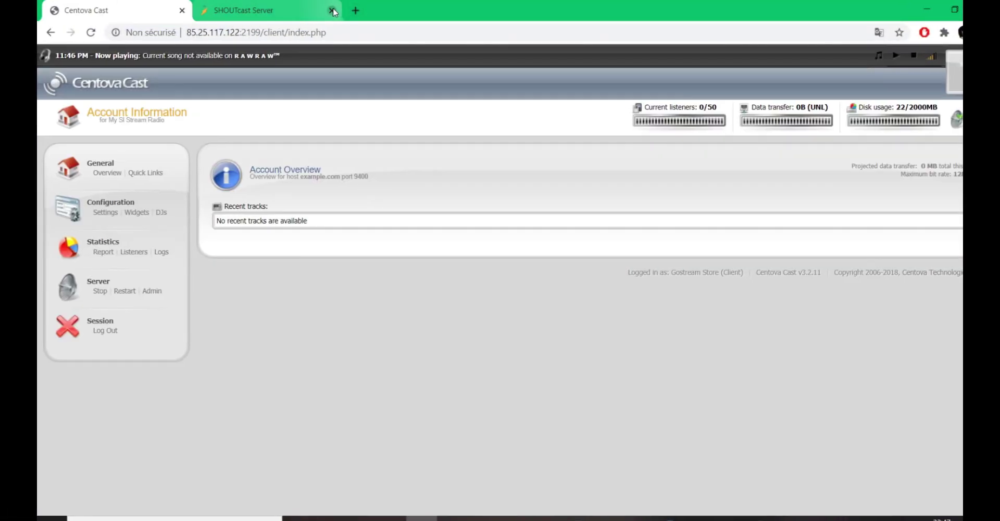
# Step: In the browser, close the SHOUTcast Server page and stop the streaming server in Centova Cast
pyautogui.click(332, 11)
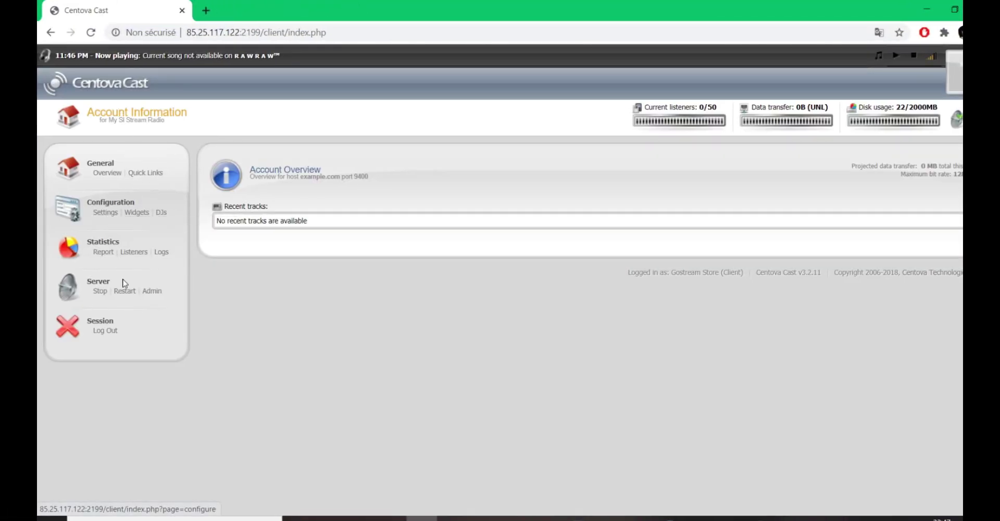
pyautogui.click(104, 291)
pyautogui.click(571, 115)
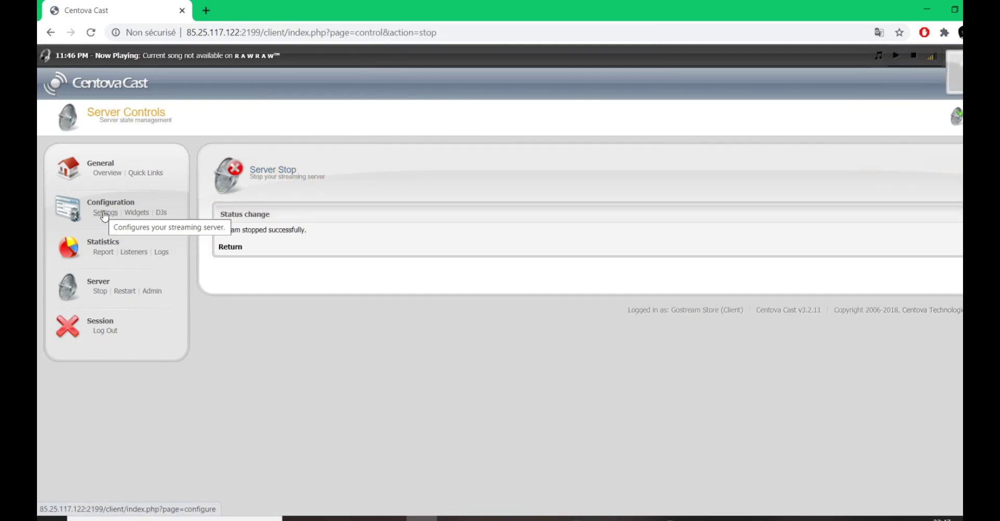
# Step: Set the AutoDJ status to Enabled in the Centova Cast settings, save the configuration, and decline the browser's password update
pyautogui.click(105, 211)
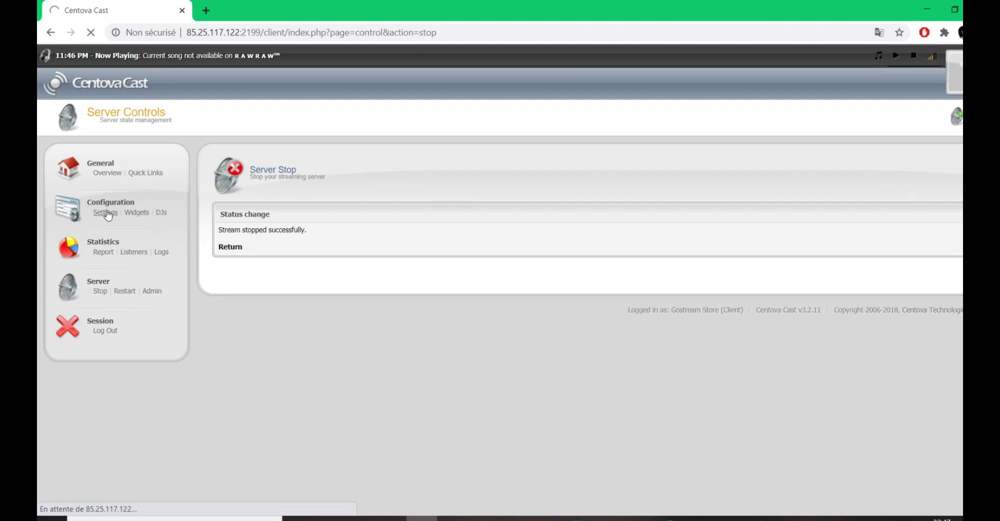
pyautogui.click(274, 211)
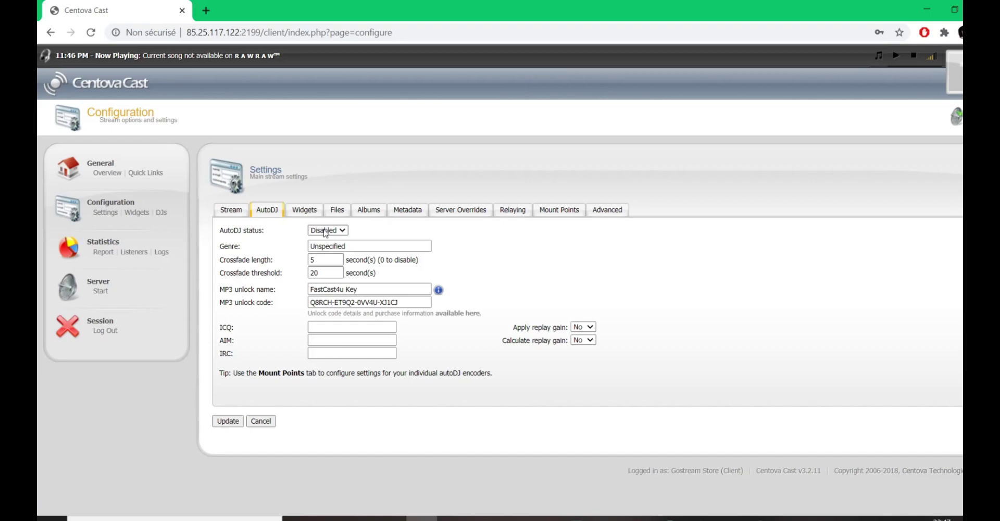
pyautogui.click(325, 231)
pyautogui.click(228, 421)
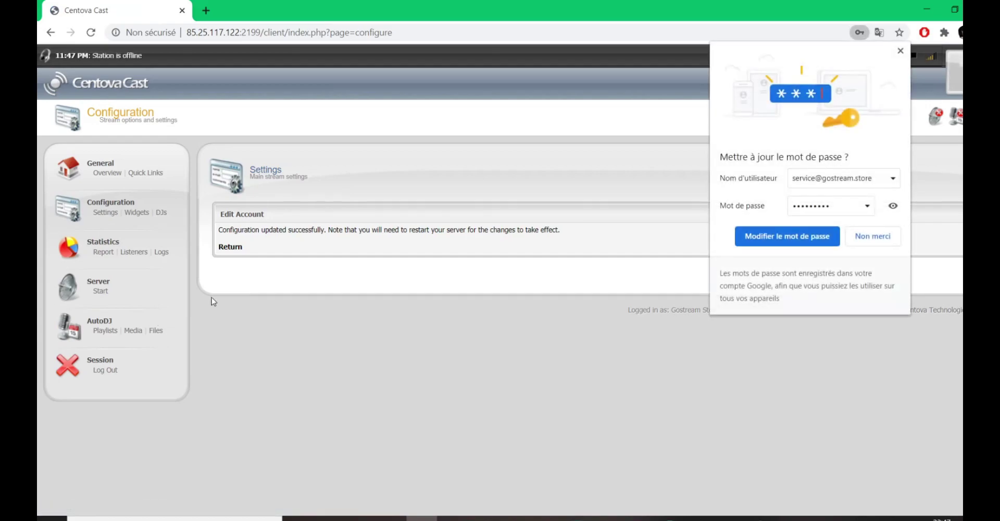
pyautogui.click(880, 232)
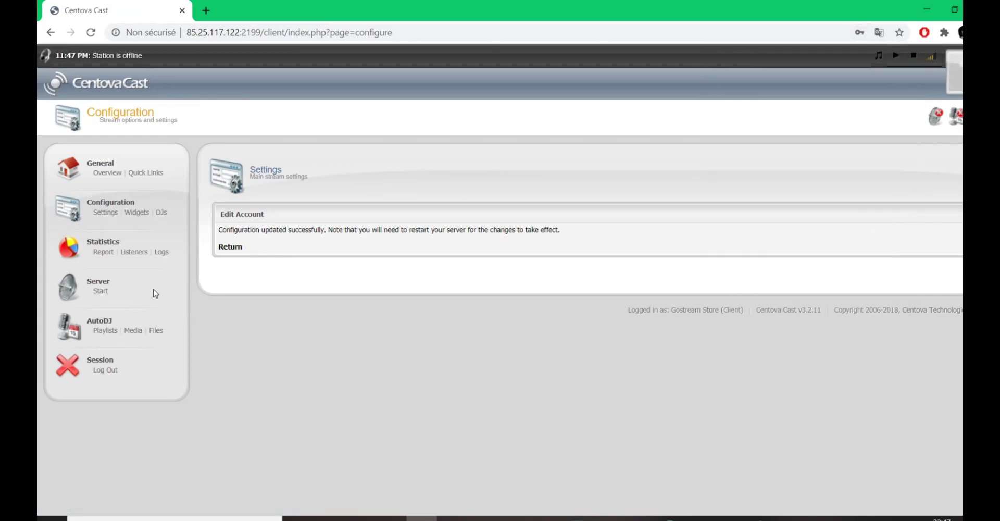
# Step: Start the streaming server and open the account overview
pyautogui.click(101, 290)
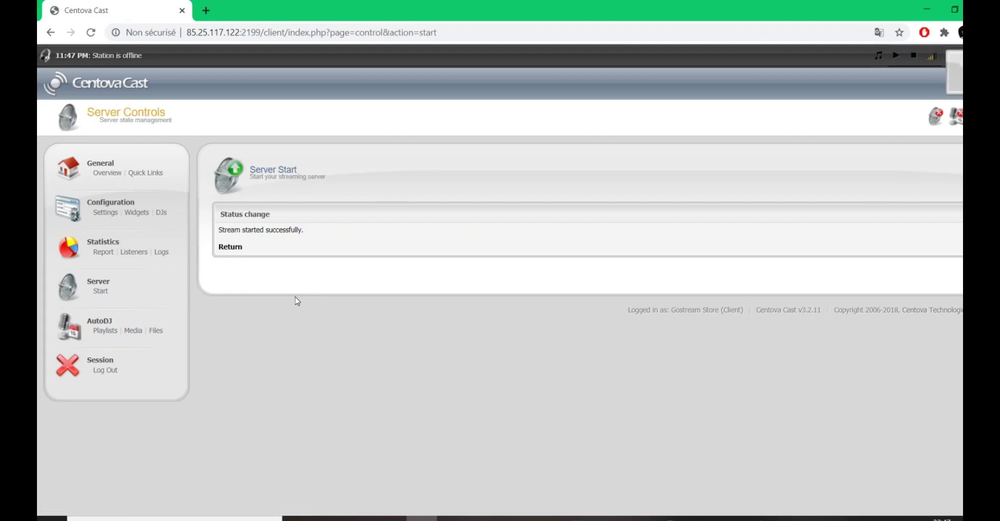
pyautogui.click(107, 174)
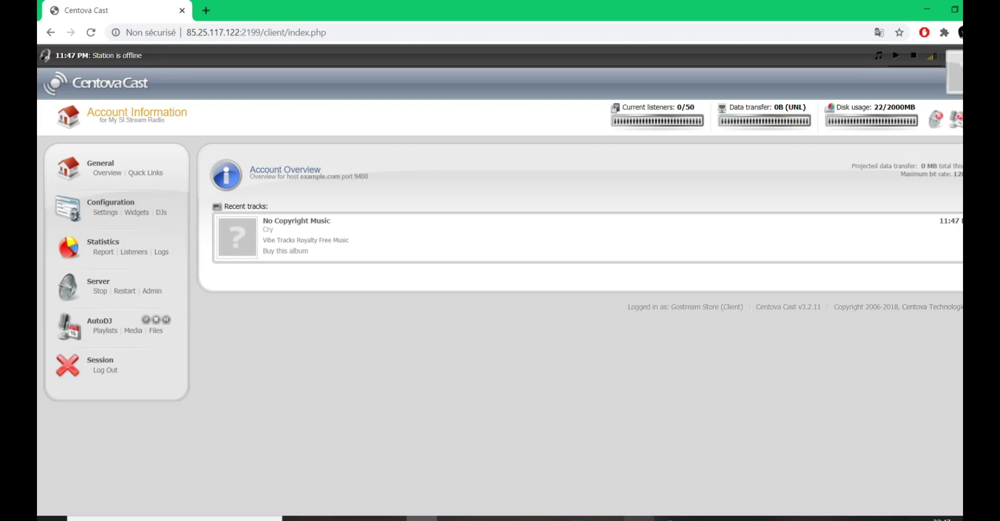
# Step: Switch to Firestorm, show the viewer interface, and check the parcel's music stream and Music URL with AutoDJ running
pyautogui.hotkey('alt', 'Tab')
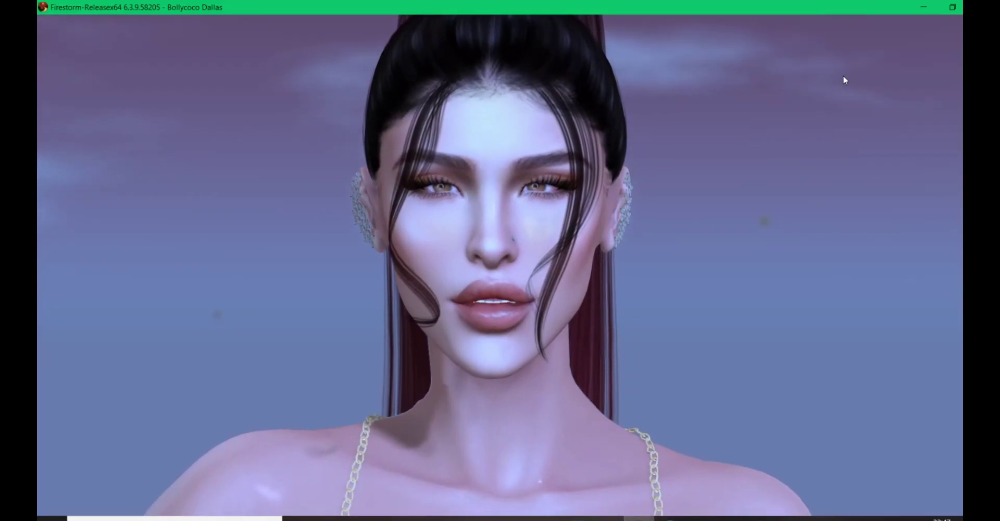
pyautogui.hotkey('ctrl', 'alt', 'F1')
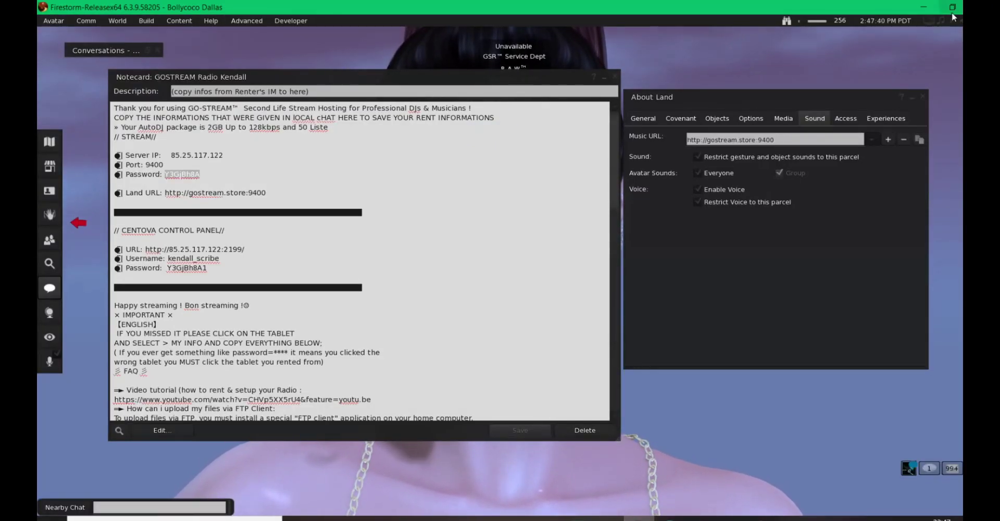
pyautogui.moveTo(942, 19)
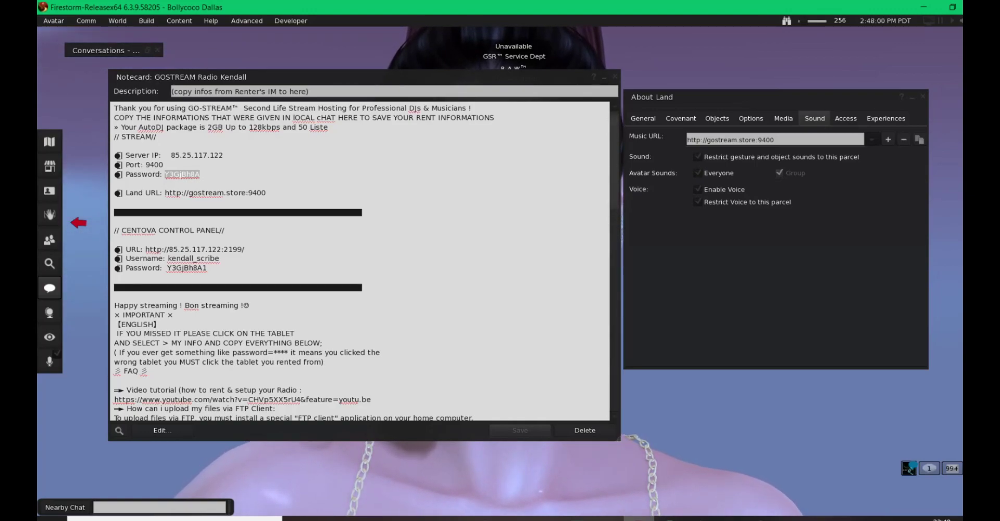
pyautogui.click(786, 140)
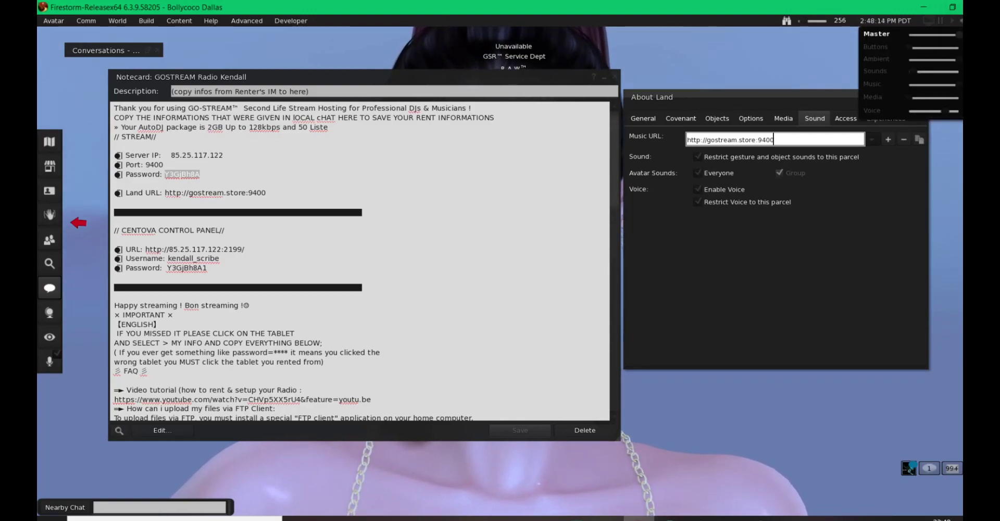
# Step: Hide the Firestorm interface so that only the avatar remains in view
pyautogui.hotkey('ctrl', 'alt', 'F1')
pyautogui.hotkey('alt', 'F1')
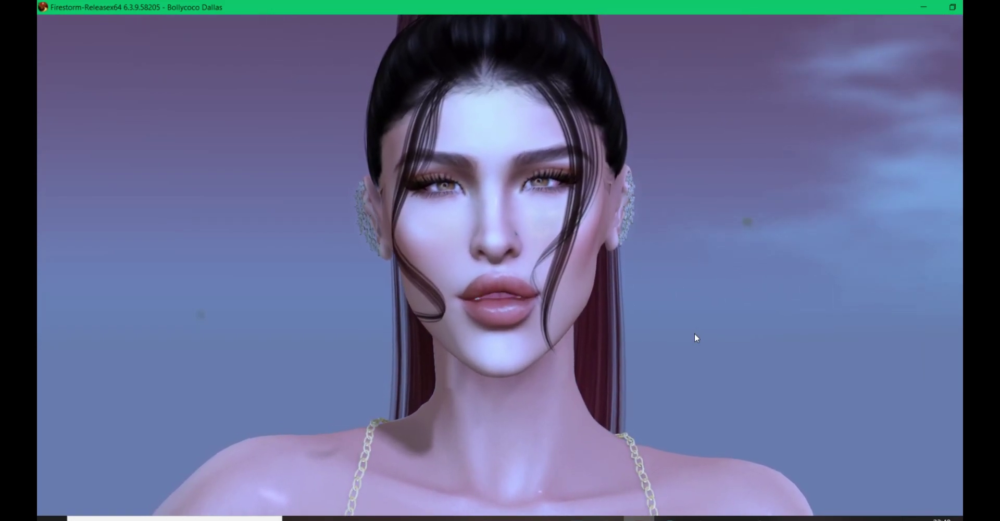
pyautogui.press('super+alt+Print')
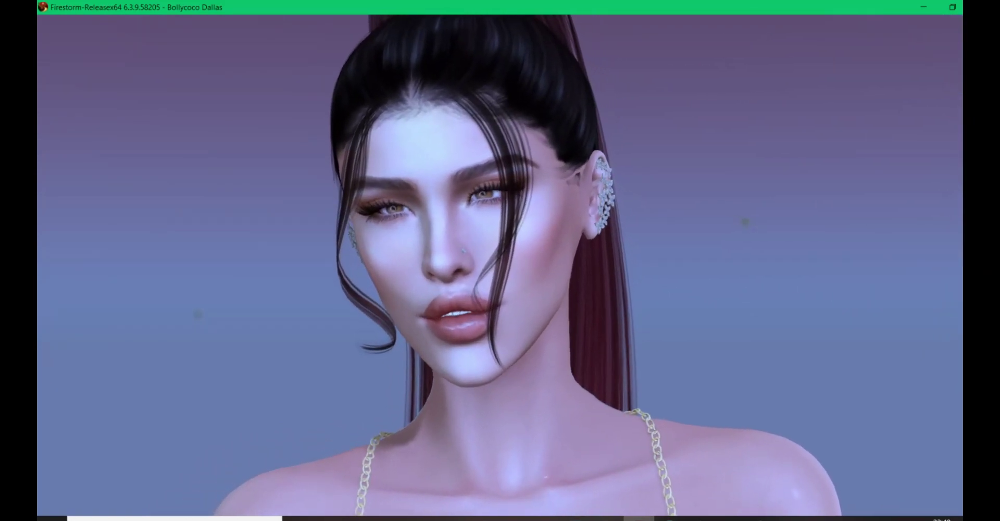